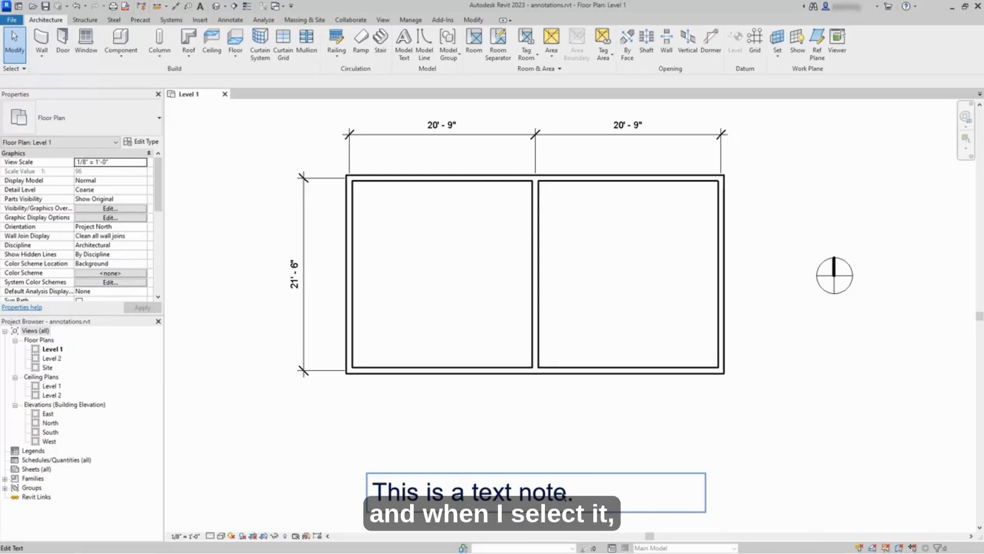
Step: Duplicate the text note's 1/4" Arial type as a new type named 1/8" Arial Bold
{"action": "left_click", "coordinate": [564, 495]}
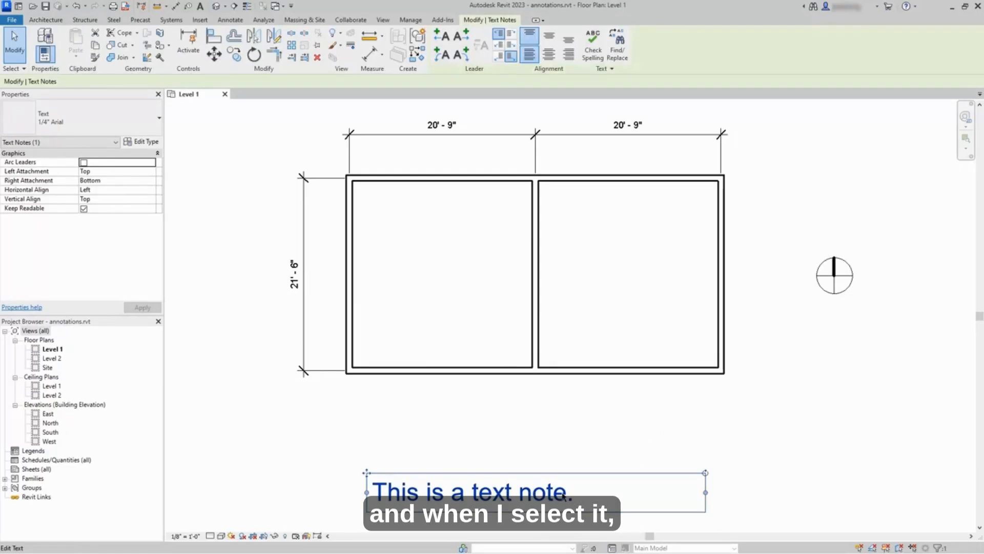
{"action": "left_click", "coordinate": [144, 143]}
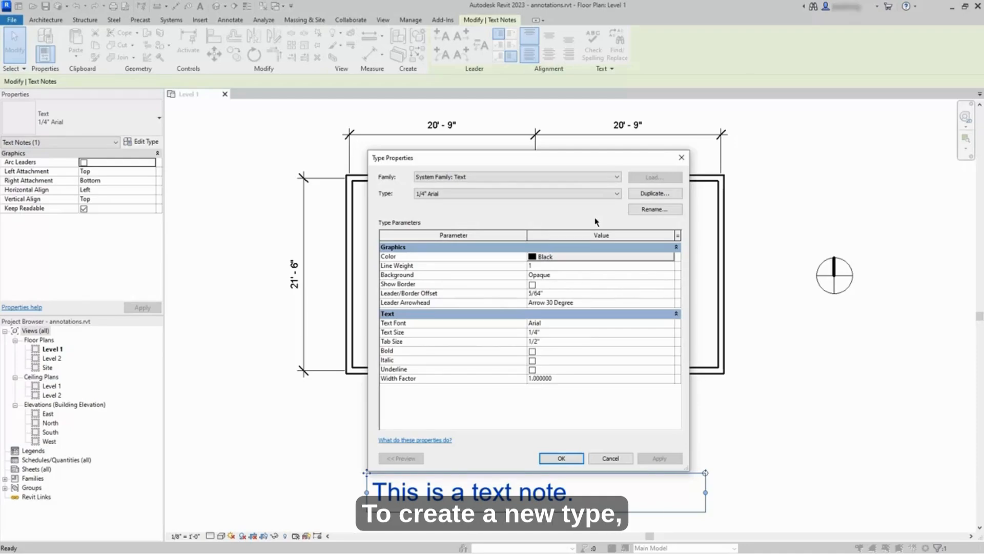
{"action": "left_click", "coordinate": [652, 195]}
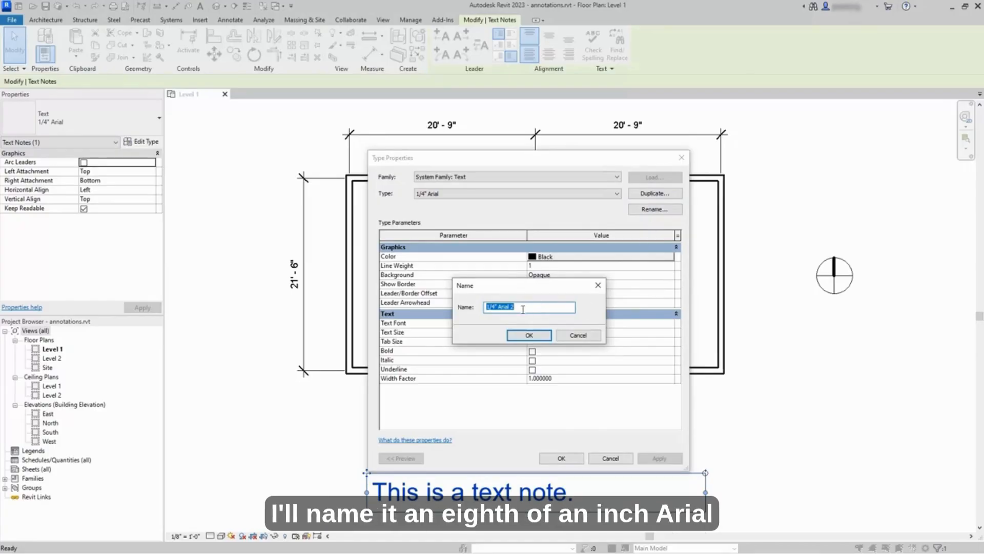
{"action": "left_click", "coordinate": [522, 309]}
{"action": "left_click", "coordinate": [495, 307]}
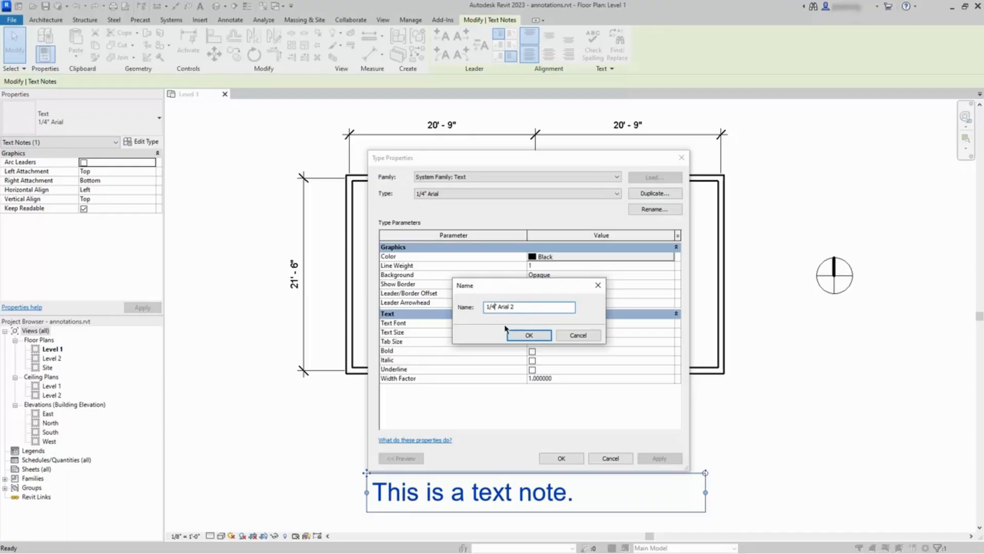
{"action": "key", "text": "BackSpace"}
{"action": "type", "text": "8"}
{"action": "left_click", "coordinate": [526, 306]}
{"action": "key", "text": "BackSpace"}
{"action": "type", "text": "Bold"}
{"action": "left_click", "coordinate": [531, 334]}
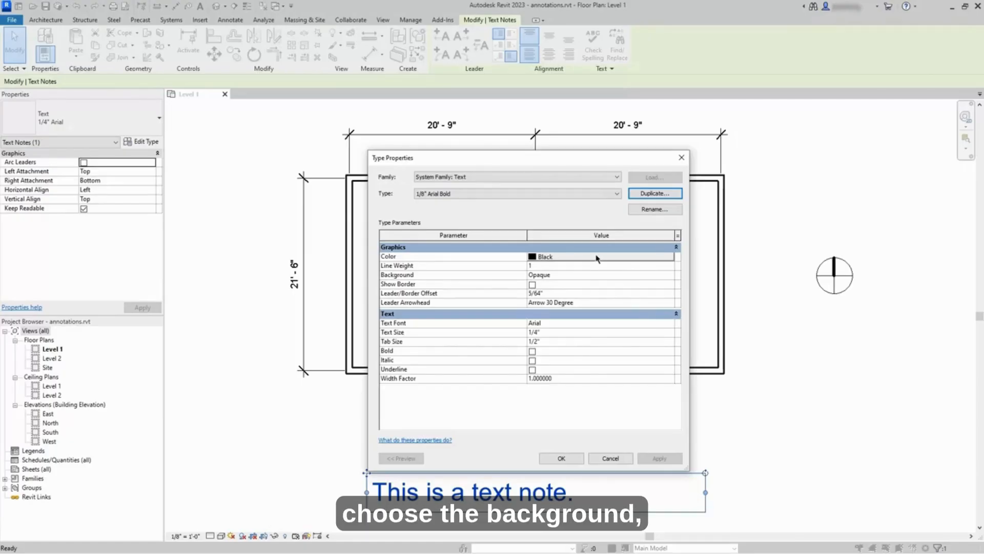
Step: Check the background options of the new text type and set its leader arrowhead to Arrow Filled 20 Degree
{"action": "left_click", "coordinate": [641, 275]}
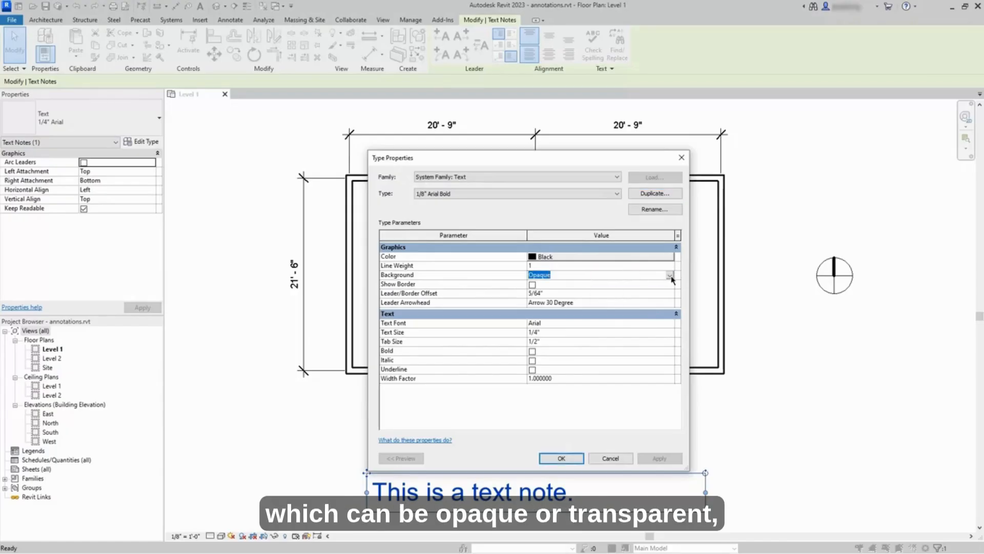
{"action": "left_click", "coordinate": [671, 276]}
{"action": "left_click", "coordinate": [671, 275]}
{"action": "left_click", "coordinate": [611, 302]}
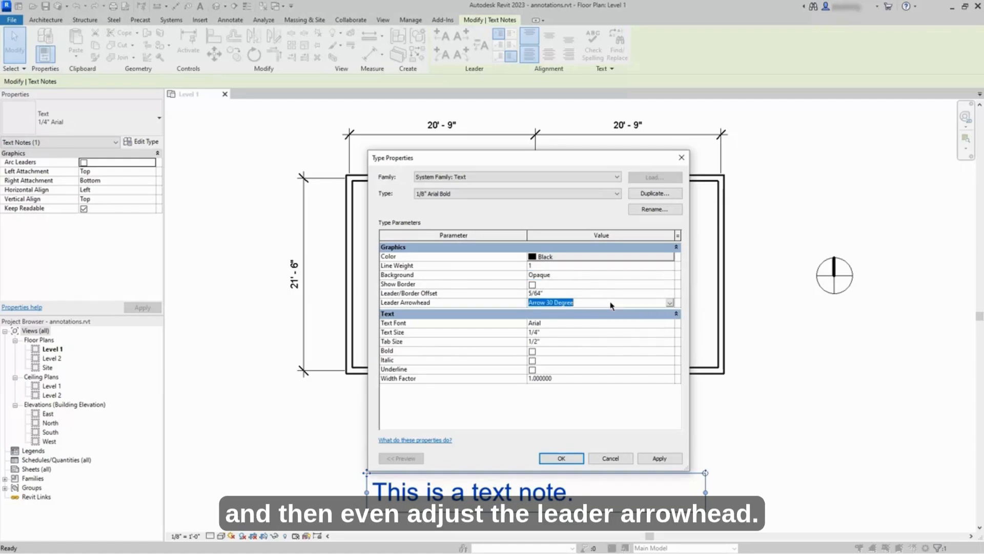
{"action": "left_click", "coordinate": [670, 303]}
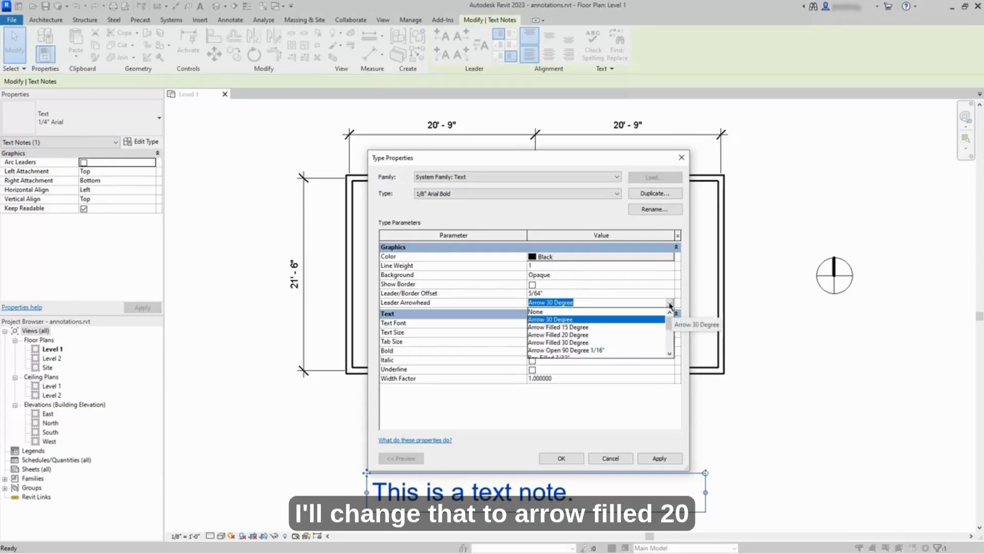
{"action": "left_click", "coordinate": [586, 335]}
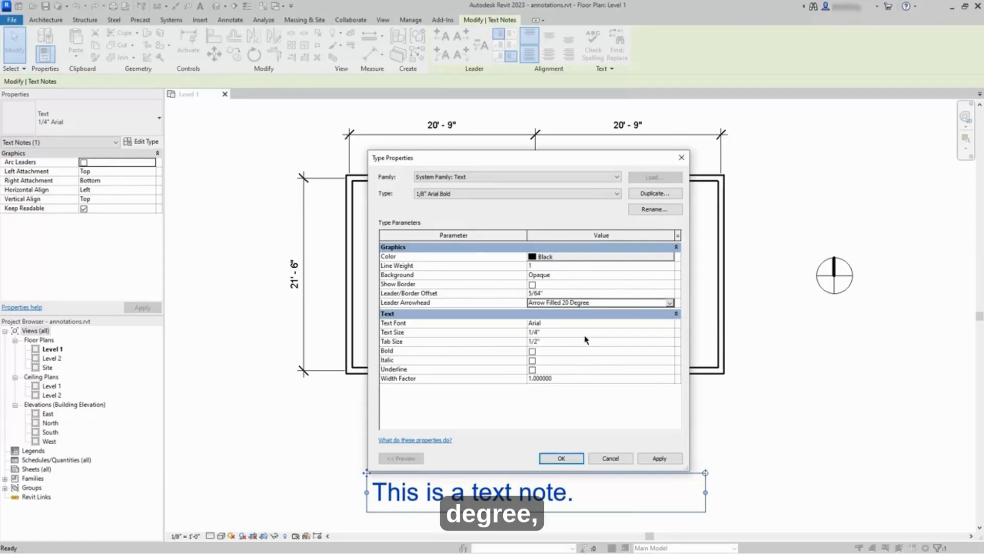
Step: Browse the available fonts, keep Arial, and set the text size to 1/8"
{"action": "left_click", "coordinate": [553, 324]}
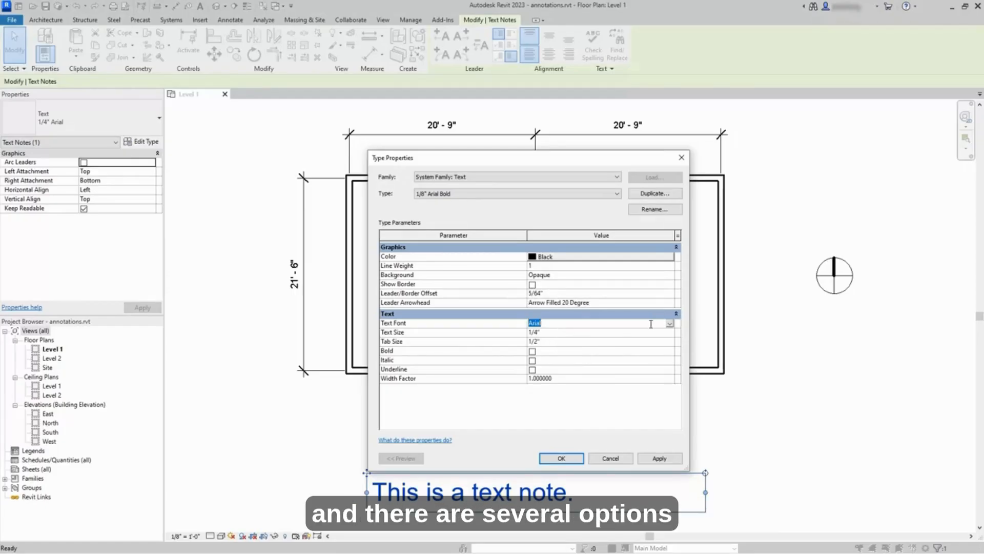
{"action": "left_click", "coordinate": [670, 324]}
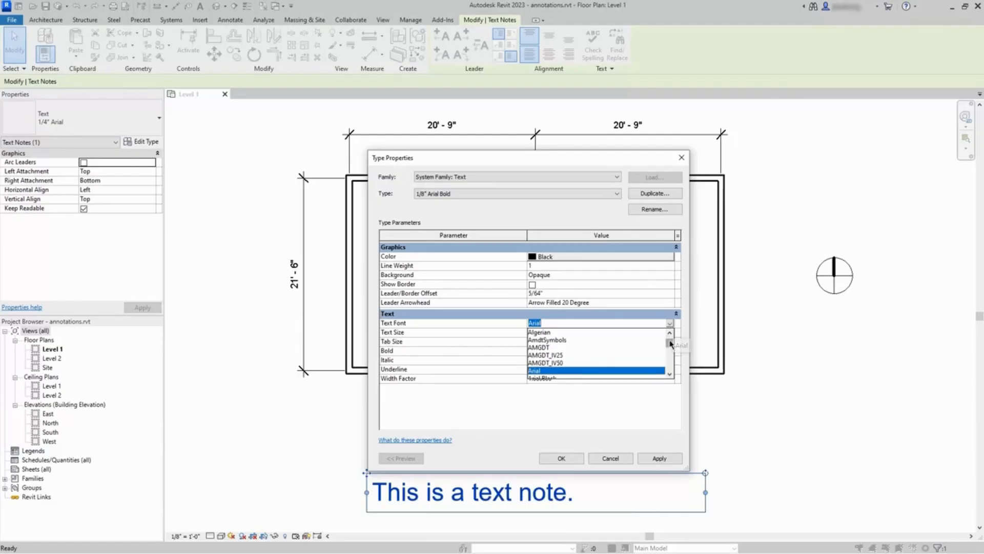
{"action": "mouse_move", "coordinate": [670, 343]}
{"action": "left_mouse_down"}
{"action": "mouse_move", "coordinate": [669, 352]}
{"action": "mouse_move", "coordinate": [671, 329]}
{"action": "left_mouse_up"}
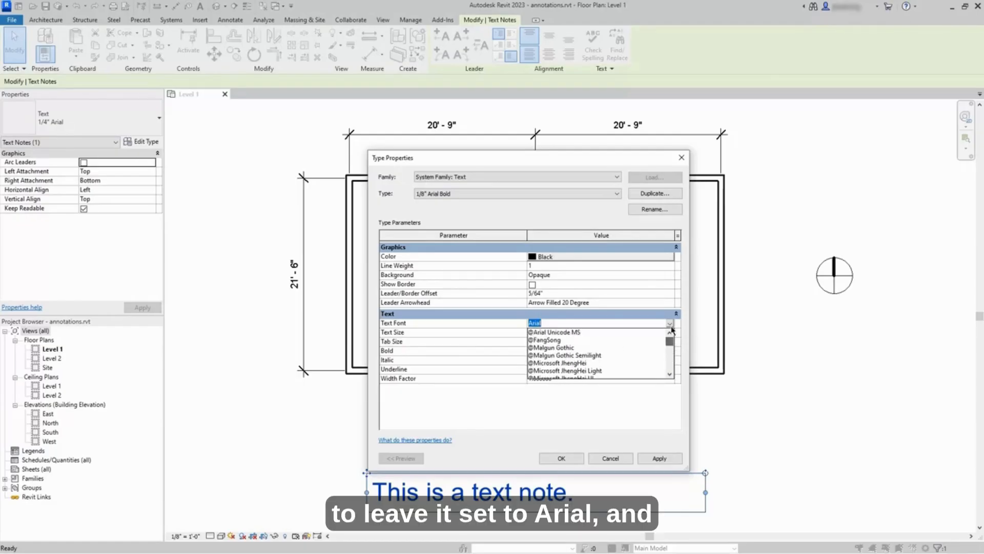
{"action": "left_click", "coordinate": [672, 325]}
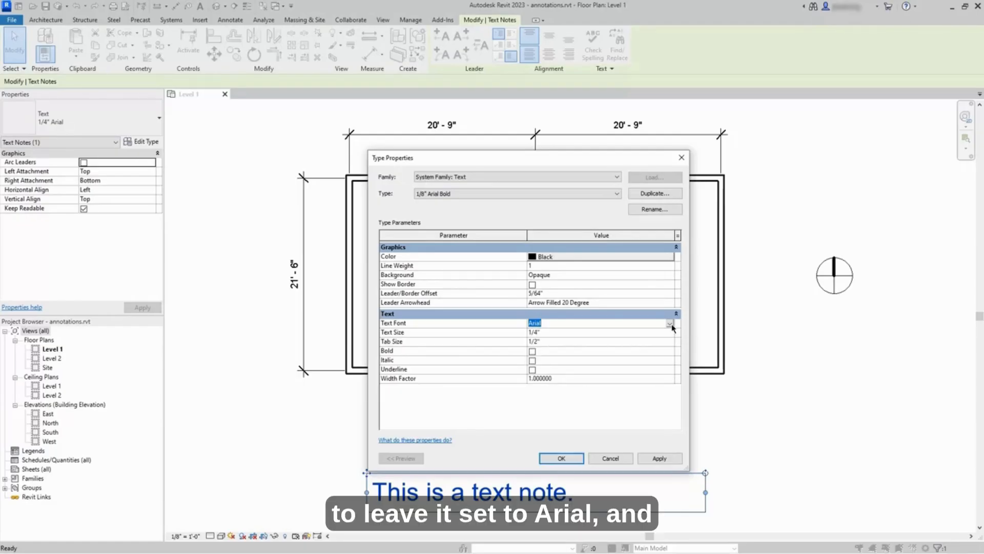
{"action": "left_click", "coordinate": [560, 333]}
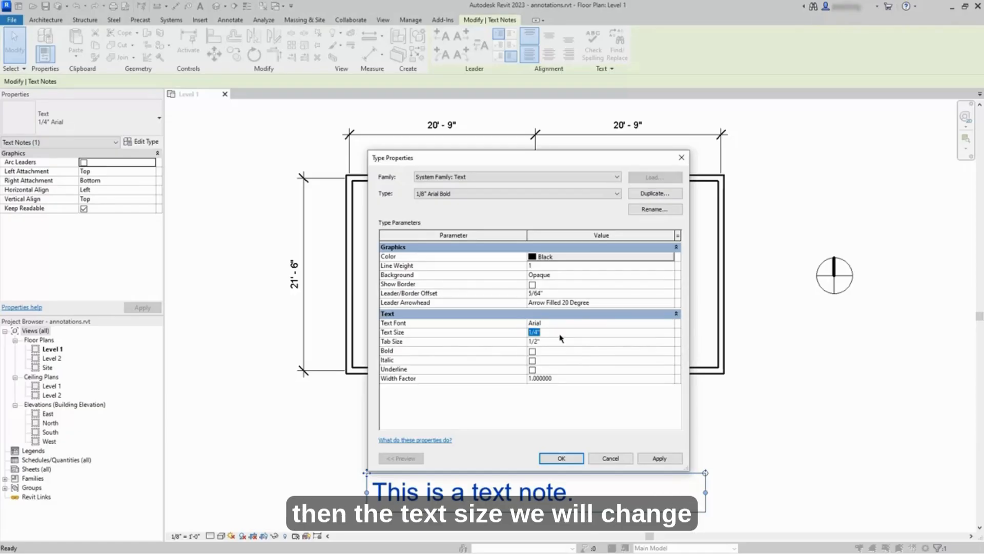
{"action": "type", "text": "1/8"}
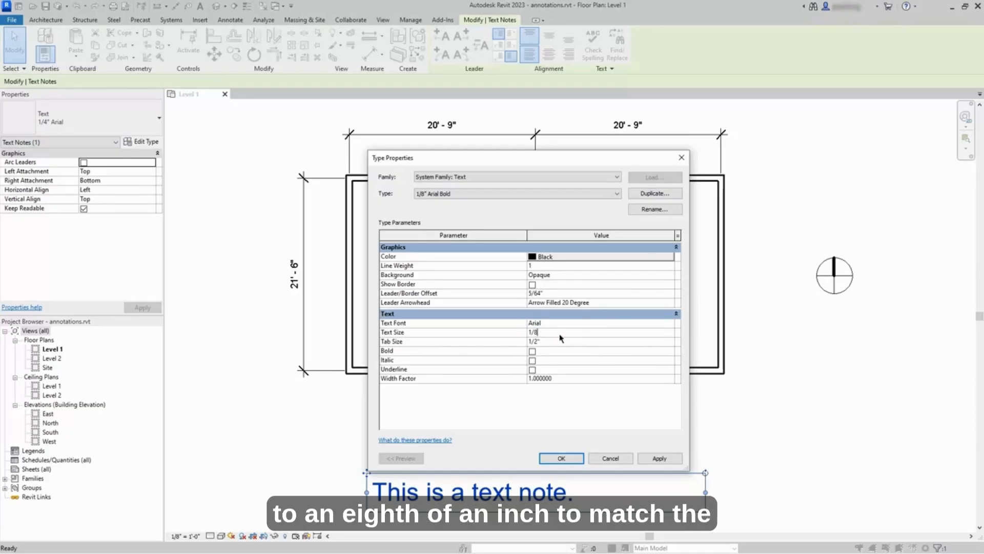
{"action": "type", "text": "\""}
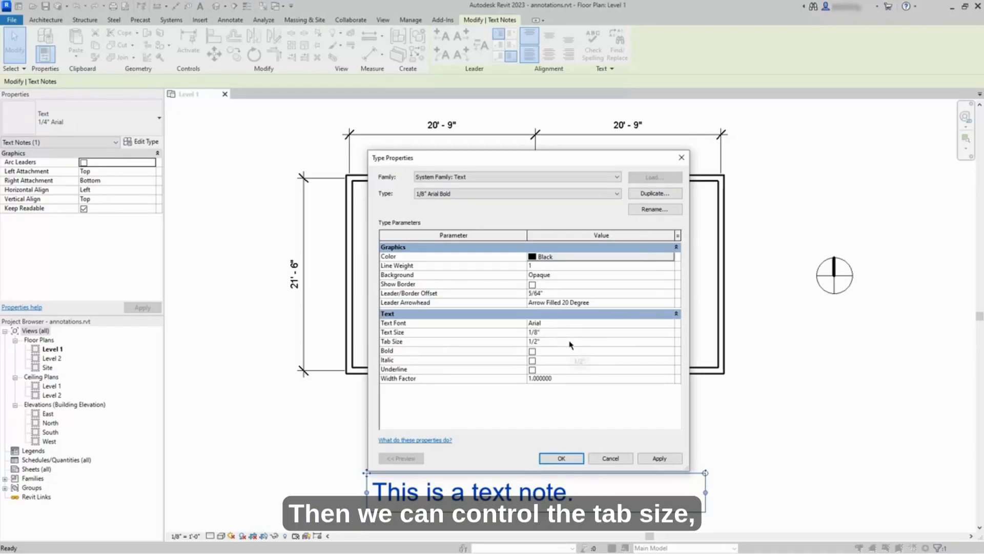
Step: Turn on bold for the new text type and apply the type changes to the note
{"action": "left_click", "coordinate": [570, 342]}
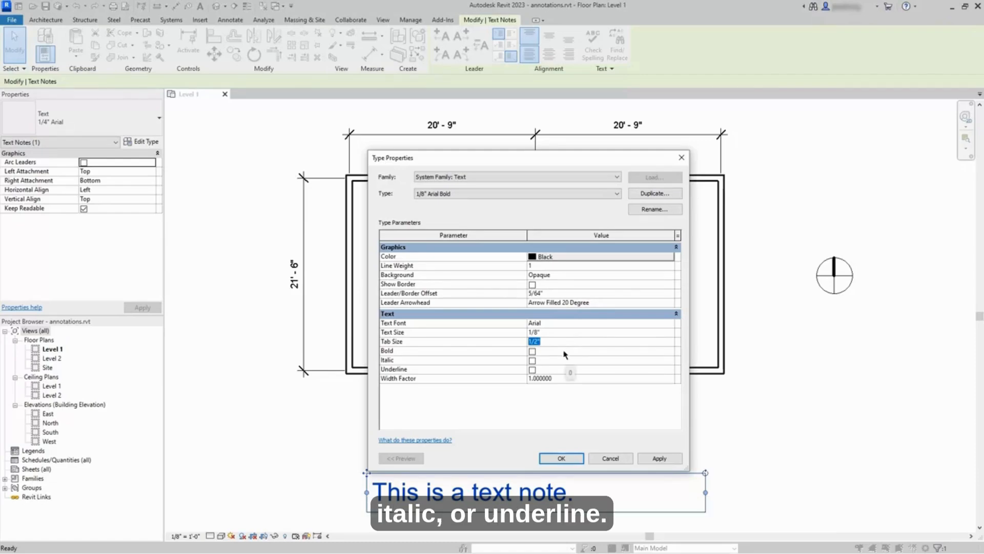
{"action": "left_click", "coordinate": [532, 353]}
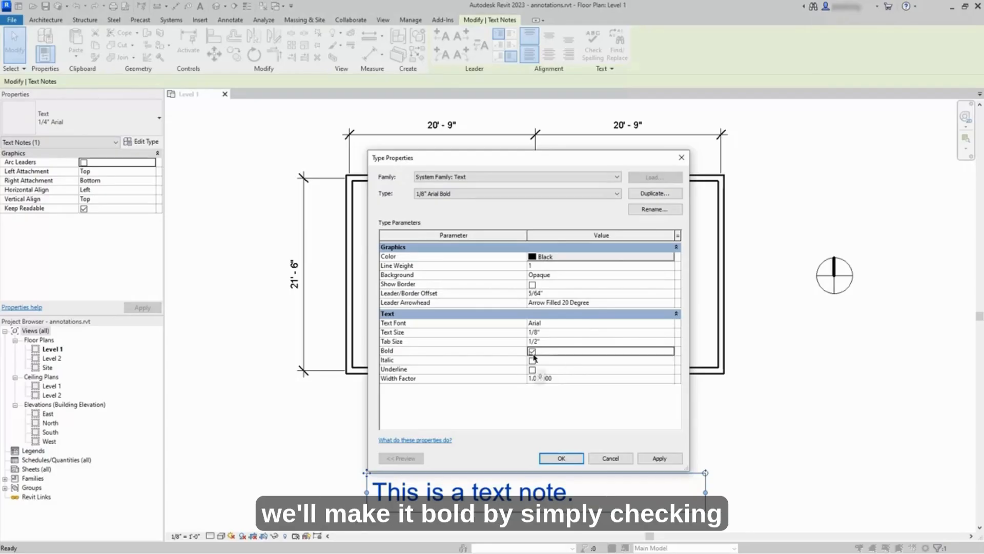
{"action": "left_click", "coordinate": [588, 379]}
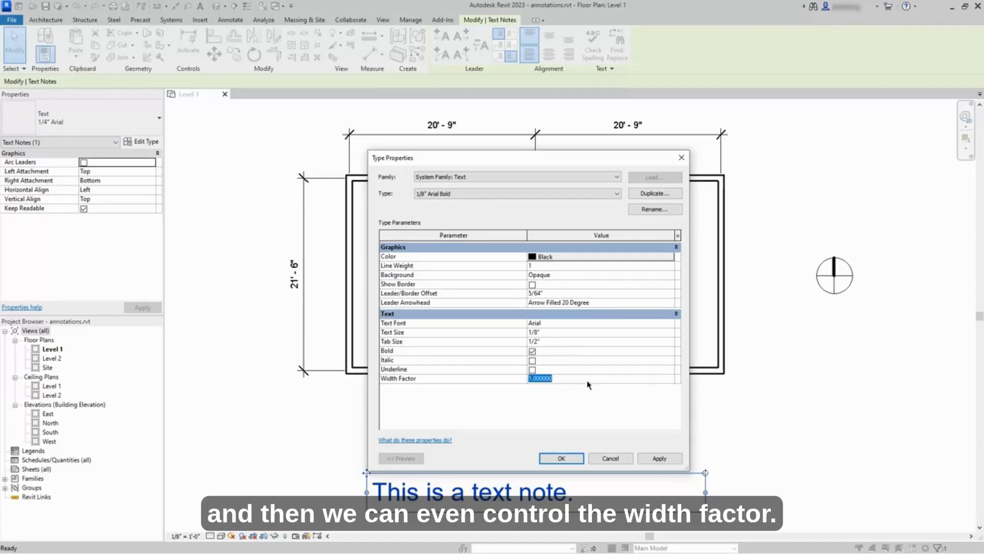
{"action": "left_click", "coordinate": [561, 458]}
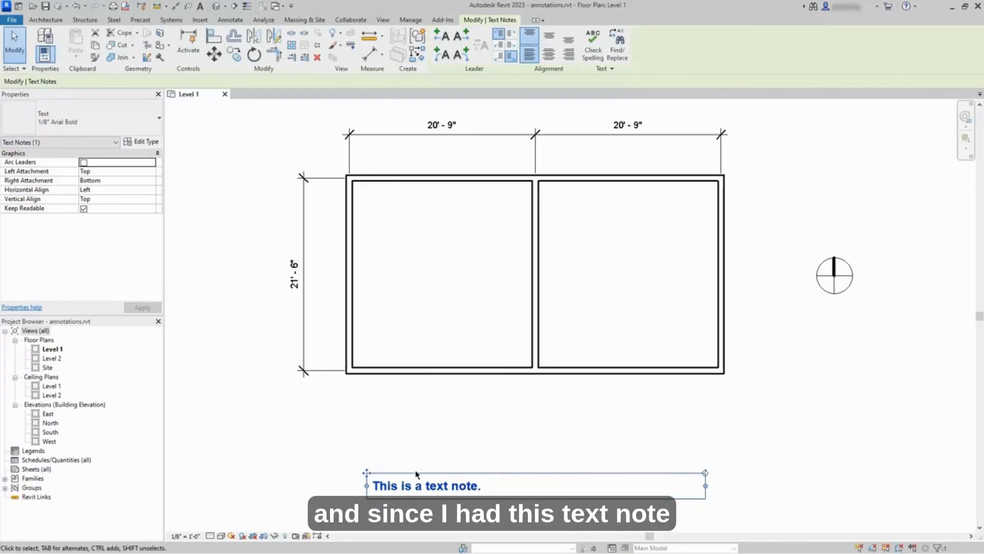
Step: Add a straight leader to the left side of the text note, then deselect the note
{"action": "middle_click_drag", "start_coordinate": [422, 450], "coordinate": [464, 378]}
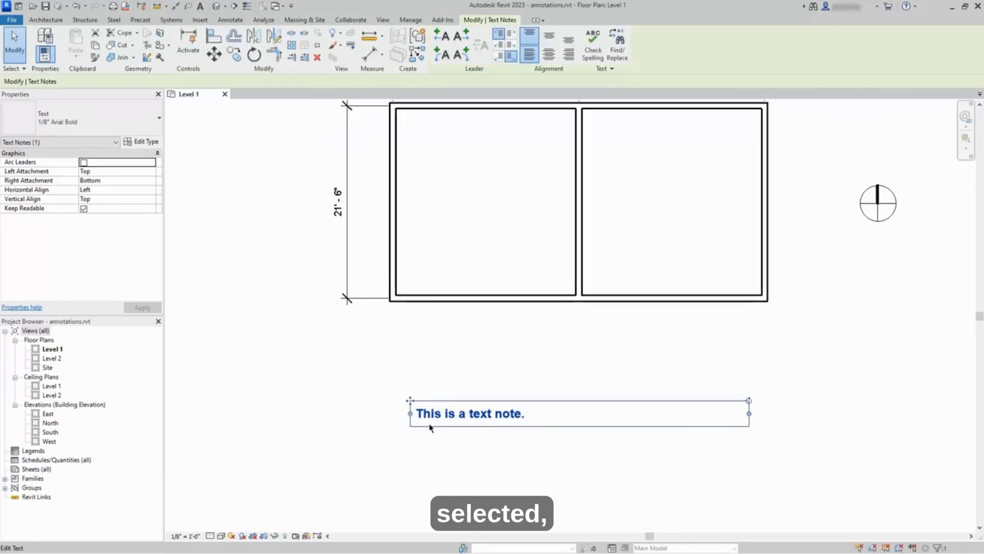
{"action": "scroll", "coordinate": [423, 436], "scroll_direction": "up", "scroll_amount": 4}
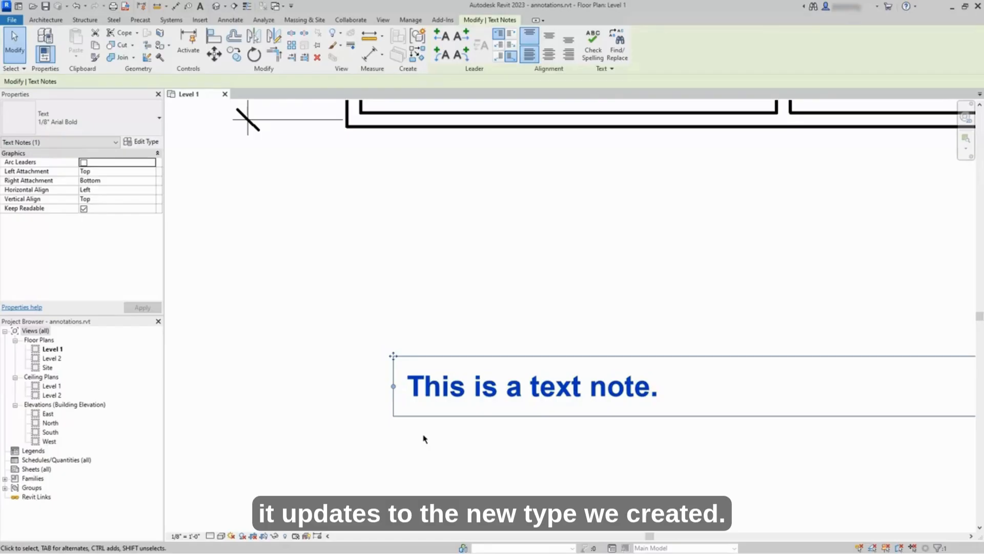
{"action": "left_click", "coordinate": [441, 39]}
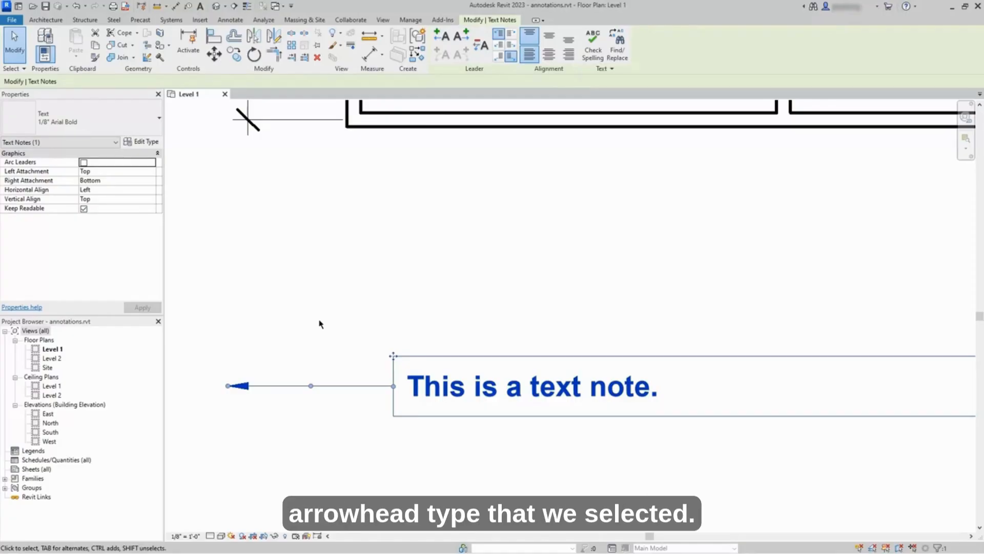
{"action": "key", "text": "Escape"}
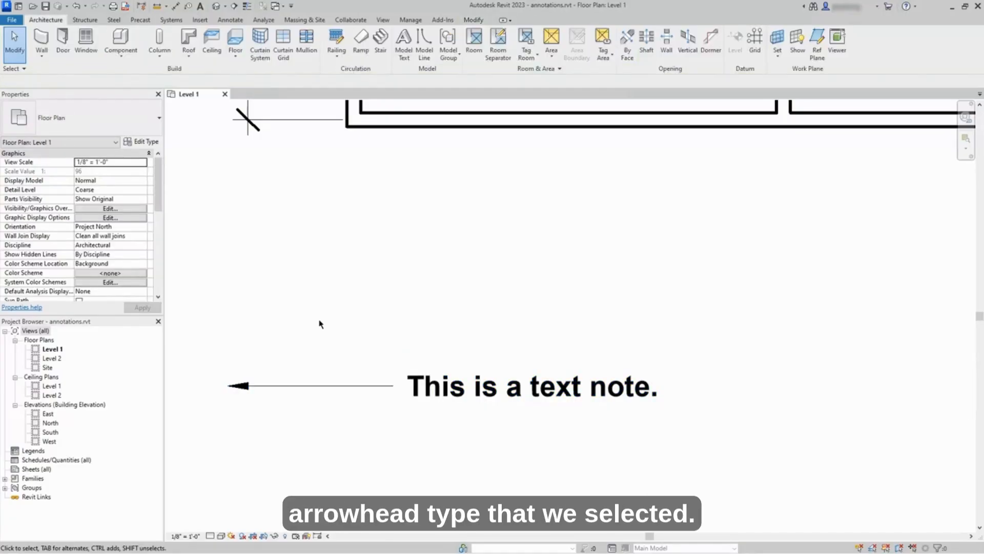
Step: Open the type properties of the horizontal dimension string above the floor plan
{"action": "scroll", "coordinate": [321, 323], "scroll_direction": "down", "scroll_amount": 3}
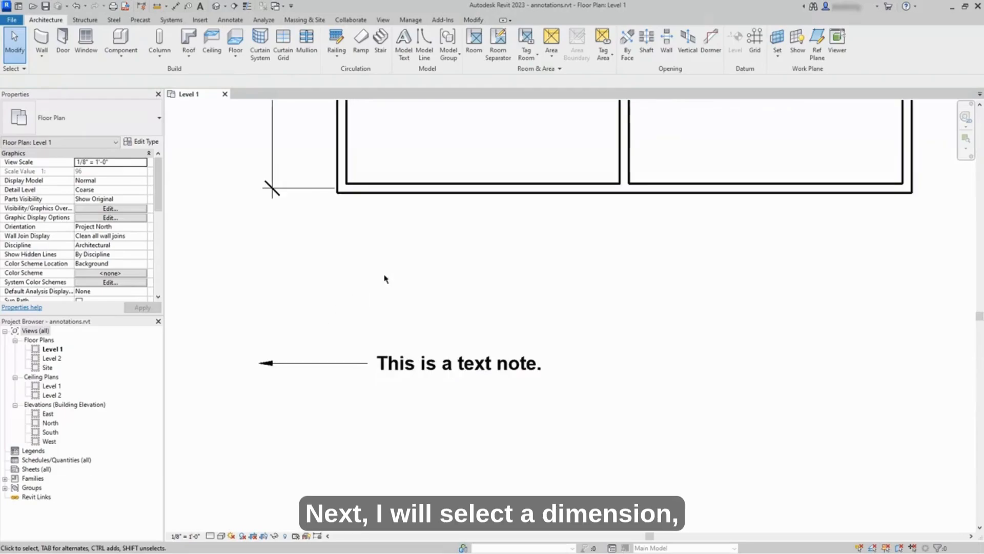
{"action": "middle_click_drag", "start_coordinate": [384, 279], "coordinate": [385, 464]}
{"action": "scroll", "coordinate": [386, 464], "scroll_direction": "down", "scroll_amount": 2}
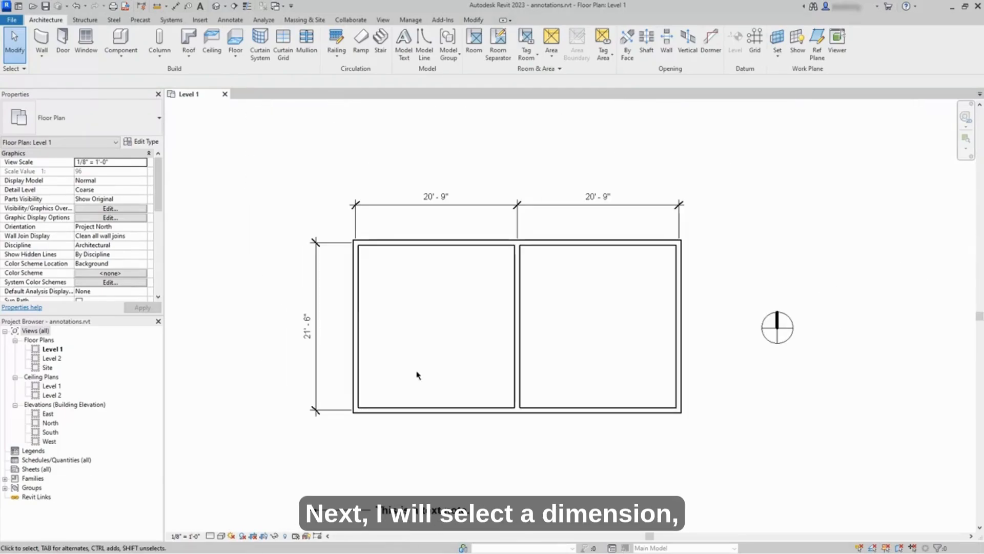
{"action": "left_click", "coordinate": [518, 219]}
{"action": "scroll", "coordinate": [520, 223], "scroll_direction": "up", "scroll_amount": 2}
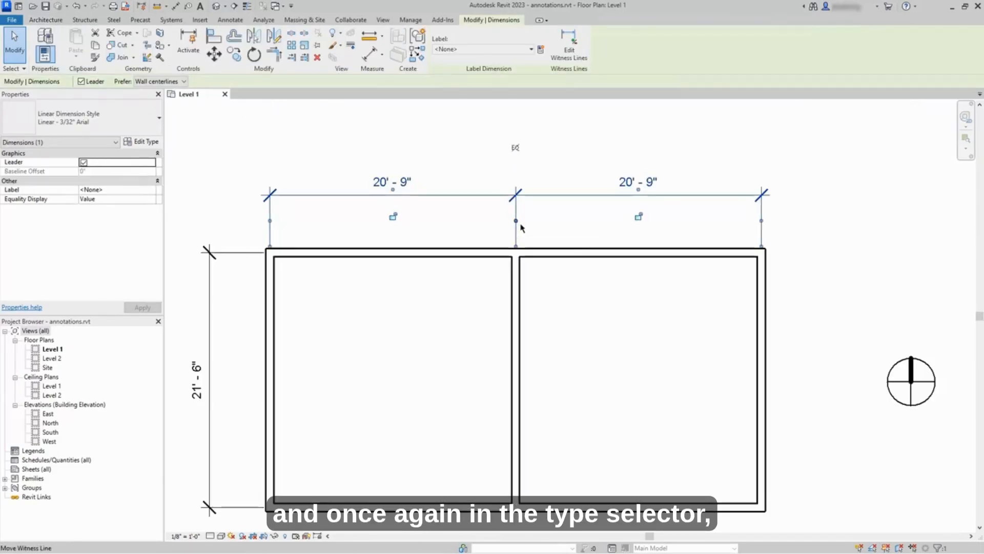
{"action": "left_click", "coordinate": [145, 142]}
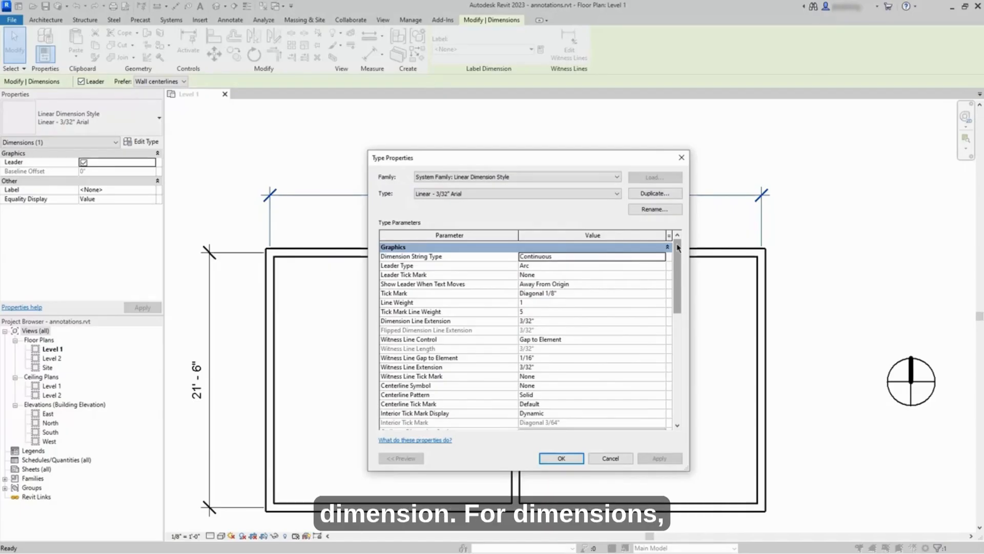
Step: Examine the dimension style's leader type and the choices for showing the leader when text moves
{"action": "mouse_move", "coordinate": [679, 248]}
{"action": "left_mouse_down"}
{"action": "mouse_move", "coordinate": [674, 360]}
{"action": "mouse_move", "coordinate": [676, 247]}
{"action": "left_mouse_up"}
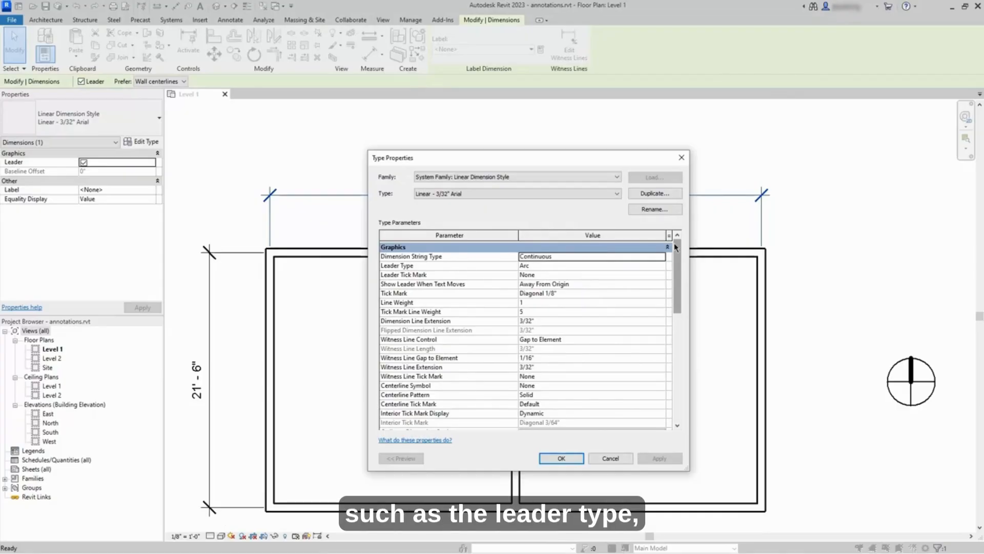
{"action": "left_click", "coordinate": [561, 267]}
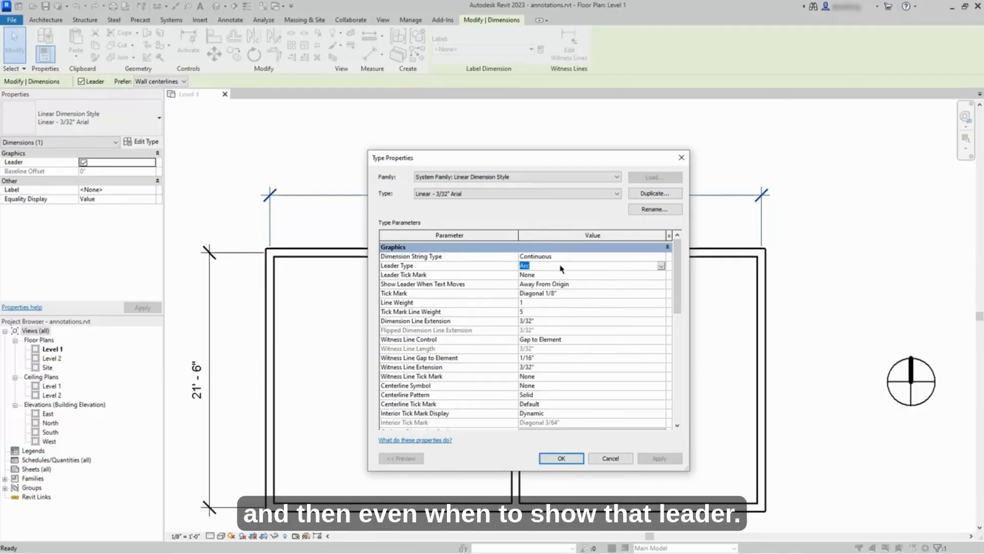
{"action": "left_click", "coordinate": [584, 285]}
{"action": "left_click", "coordinate": [661, 285]}
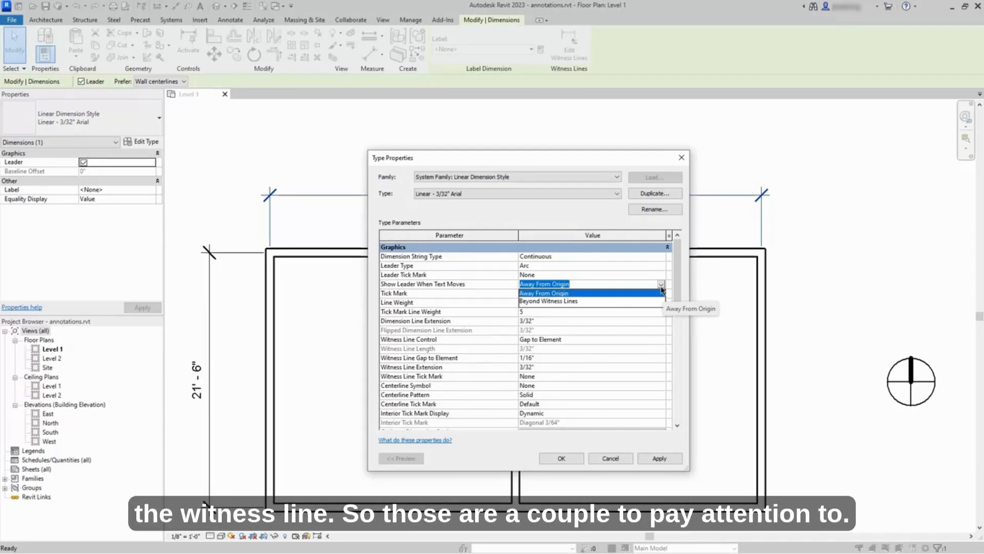
{"action": "left_click", "coordinate": [661, 290]}
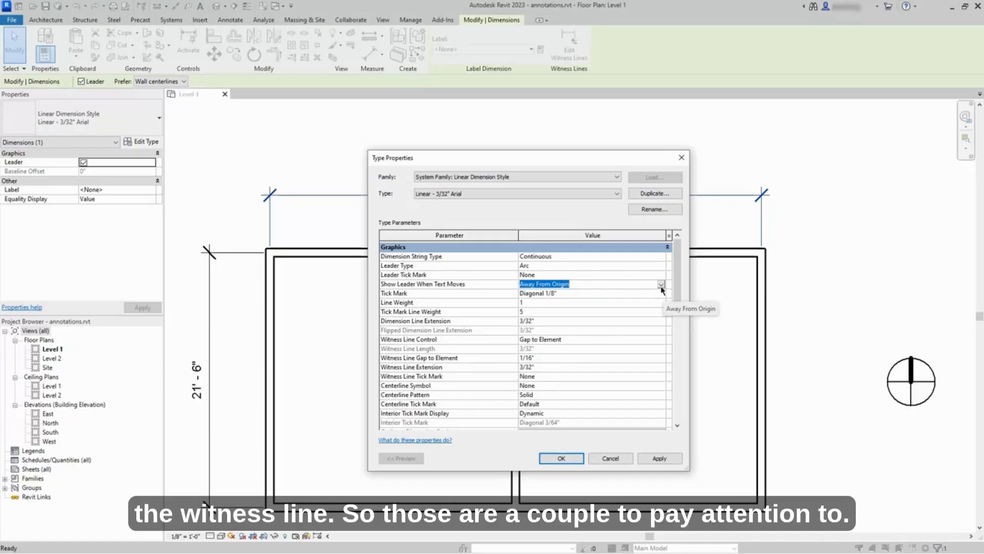
Step: Review the dimension style's remaining graphics and text parameters, including the available read conventions
{"action": "left_click_drag", "start_coordinate": [679, 292], "coordinate": [675, 319]}
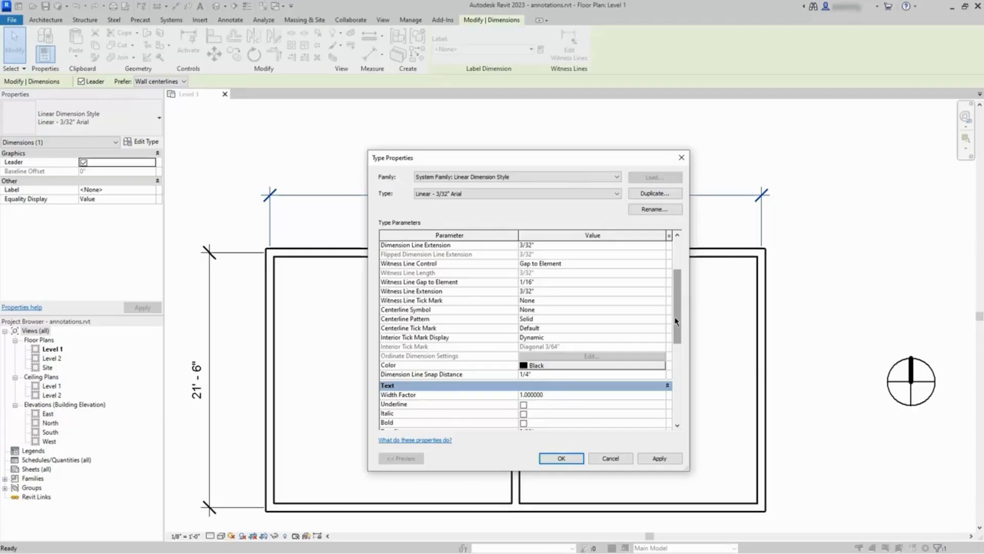
{"action": "left_click_drag", "start_coordinate": [674, 321], "coordinate": [677, 358]}
{"action": "scroll", "coordinate": [677, 357], "scroll_direction": "down", "scroll_amount": 3}
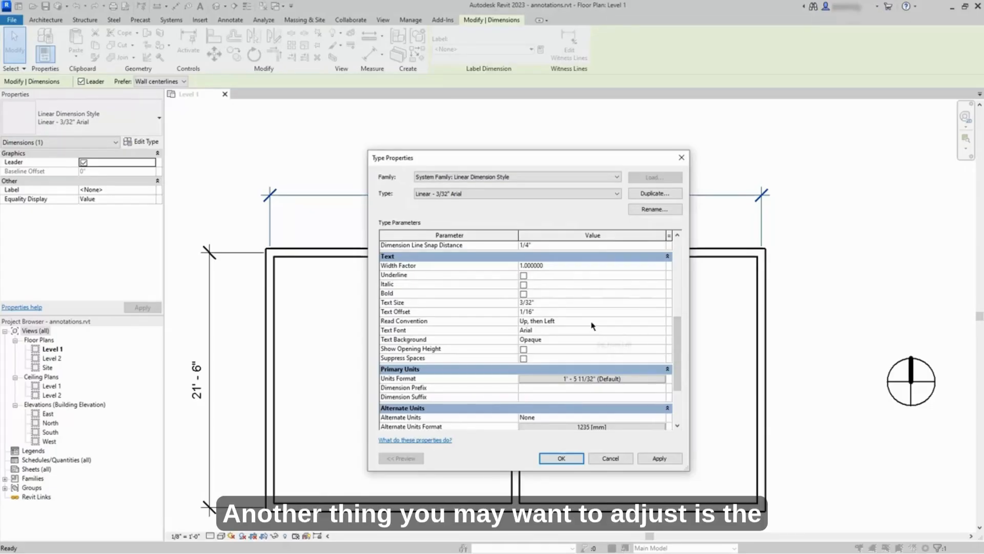
{"action": "left_click", "coordinate": [641, 322]}
{"action": "left_click", "coordinate": [661, 321]}
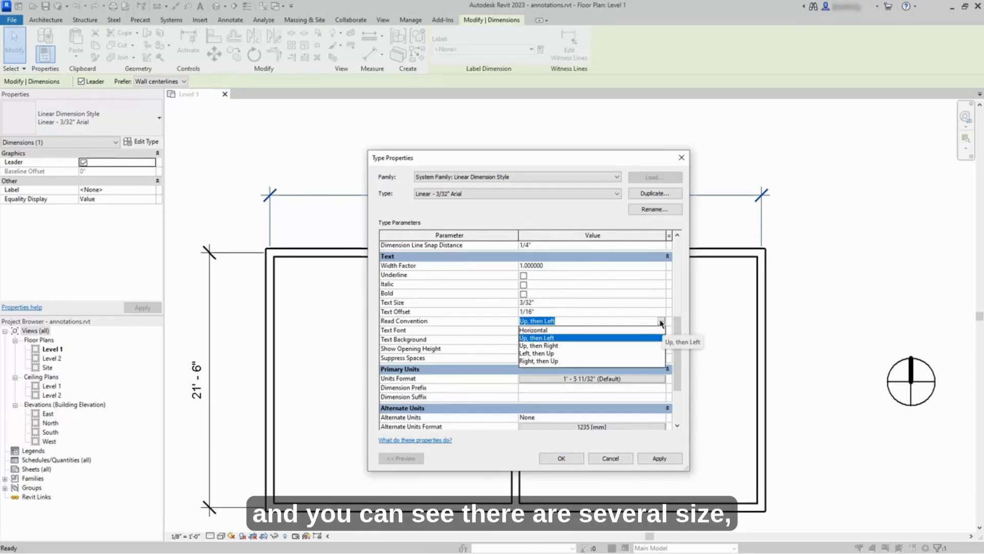
{"action": "left_click", "coordinate": [661, 322]}
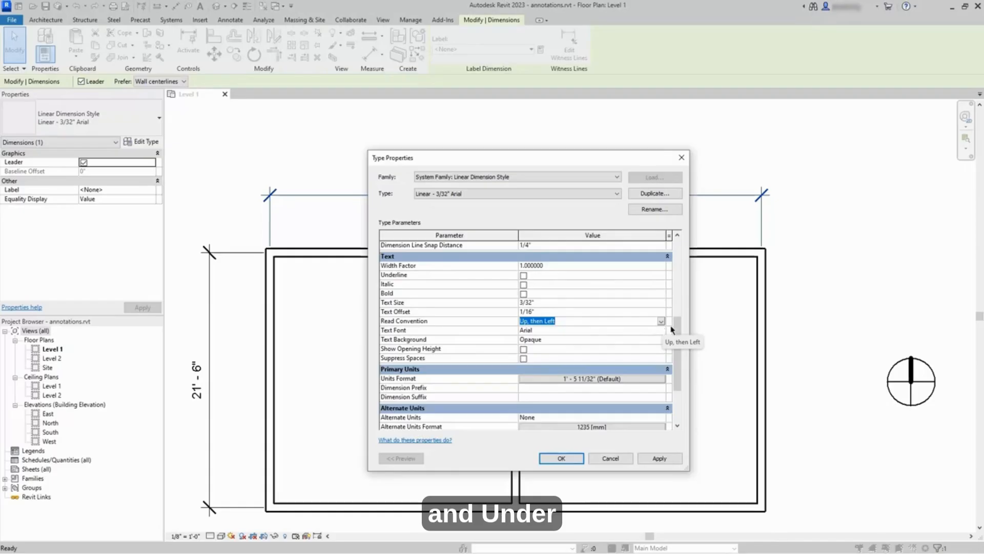
Step: Override the project settings in the dimension style's primary units format and set the rounding to the nearest 1/8"
{"action": "left_click_drag", "start_coordinate": [673, 331], "coordinate": [675, 367]}
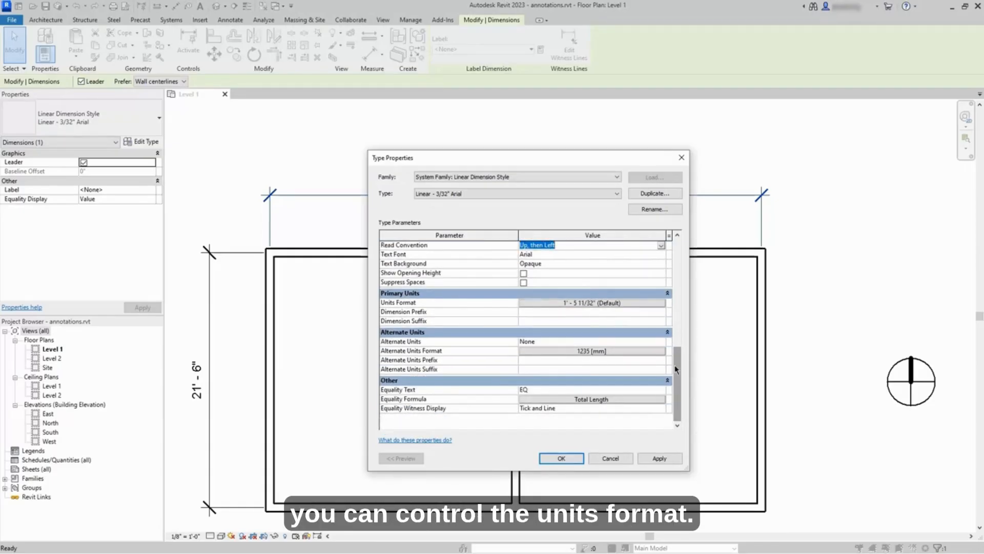
{"action": "left_click", "coordinate": [636, 304]}
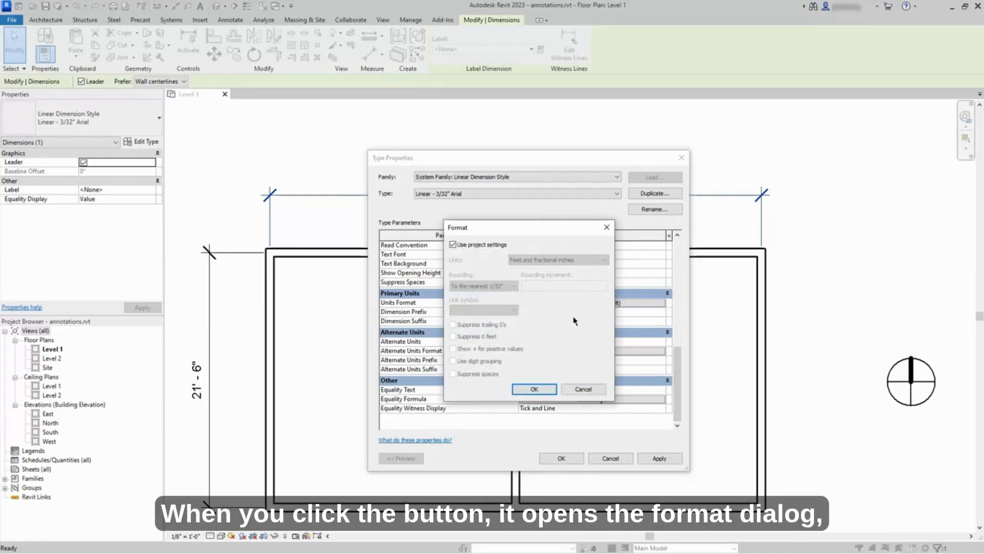
{"action": "left_click", "coordinate": [454, 246]}
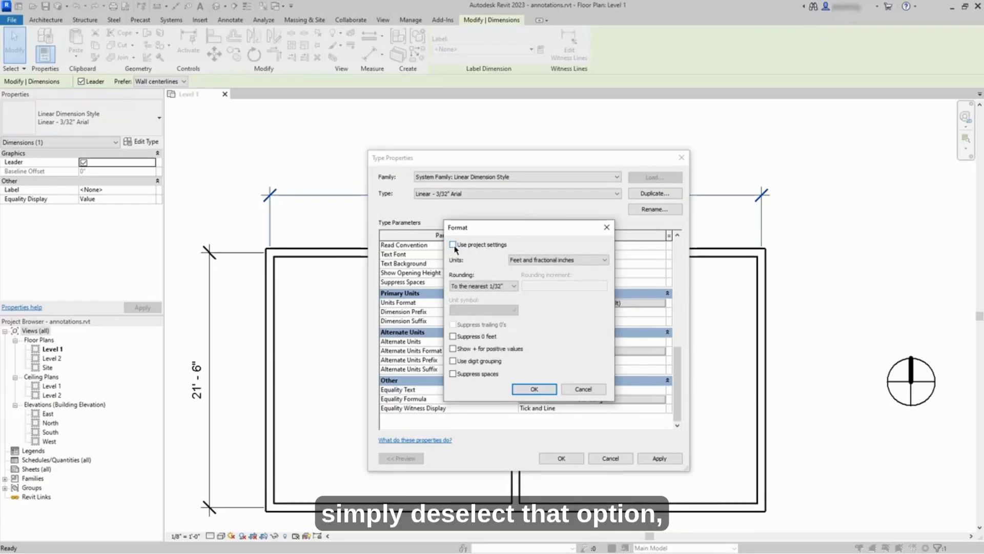
{"action": "left_click", "coordinate": [585, 261]}
{"action": "left_click", "coordinate": [585, 261]}
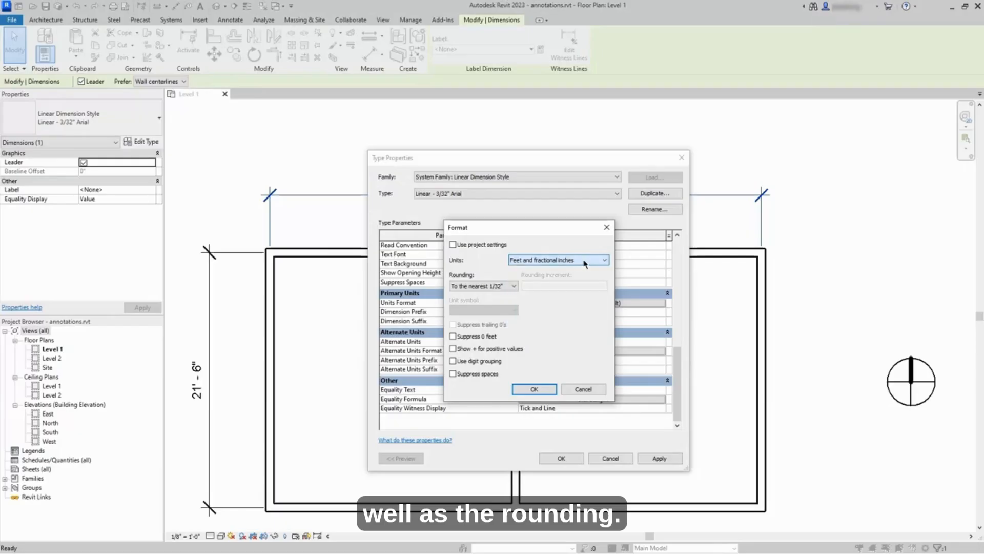
{"action": "left_click", "coordinate": [513, 287]}
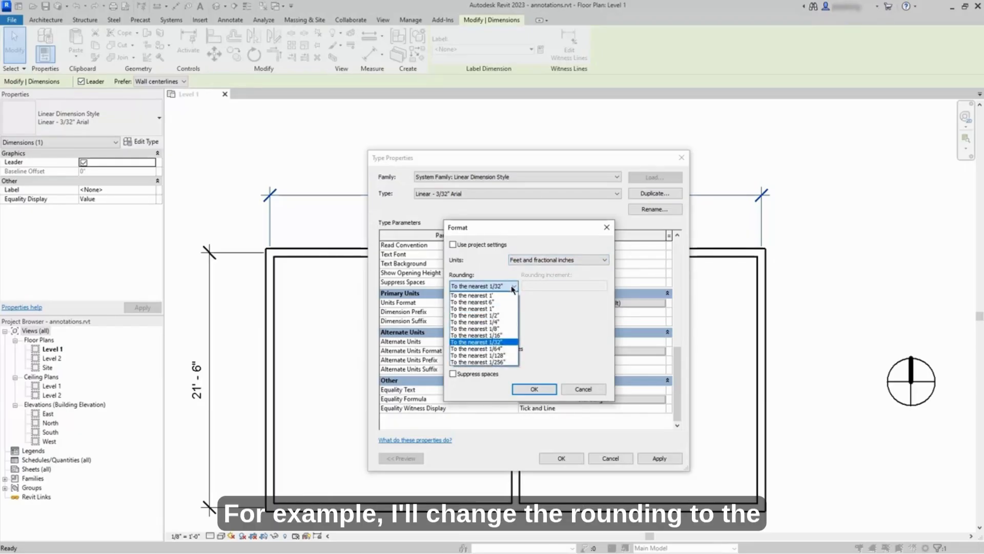
{"action": "left_click", "coordinate": [511, 330]}
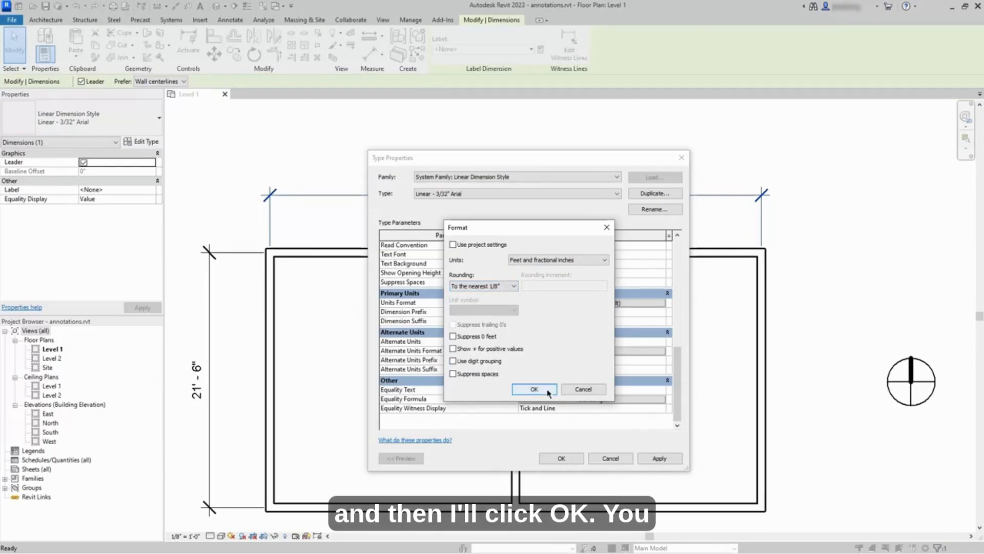
{"action": "left_click", "coordinate": [534, 389]}
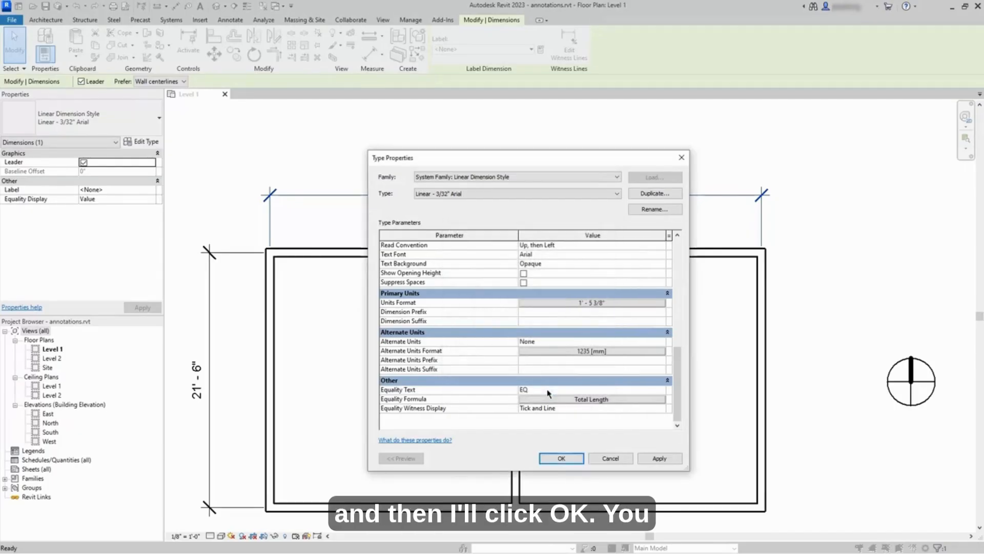
Step: Place the dimension style's alternate units below the primary units, apply the type changes and deselect the dimension
{"action": "left_click", "coordinate": [578, 343]}
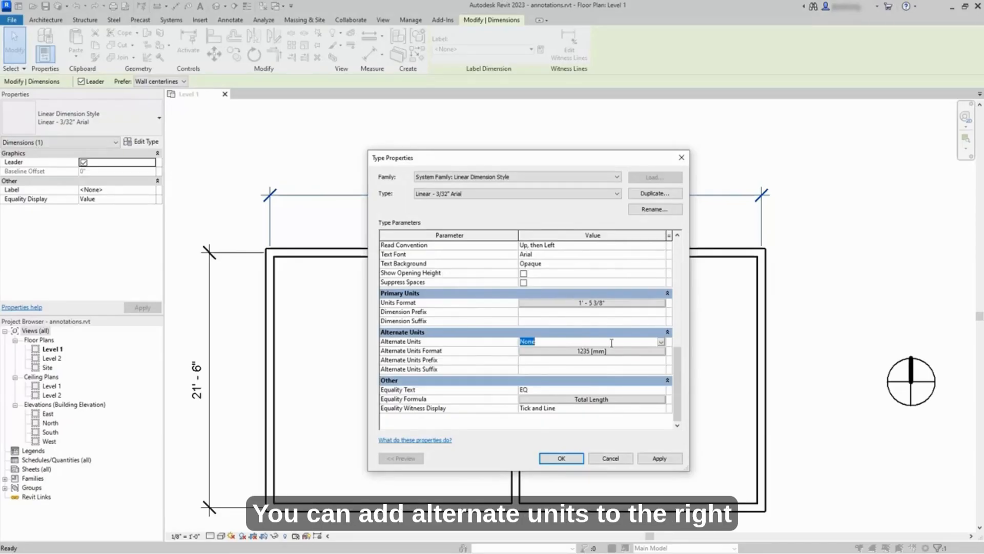
{"action": "left_click", "coordinate": [662, 342]}
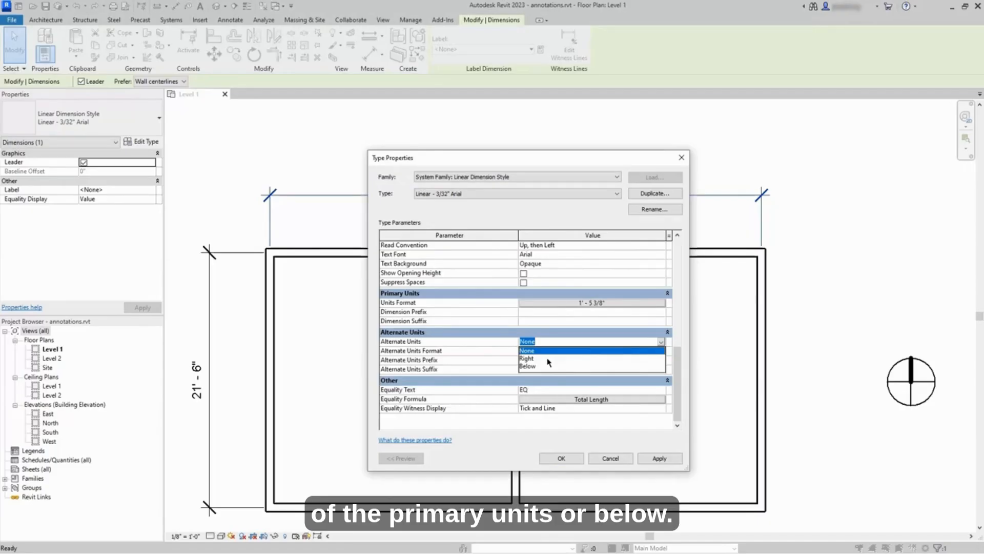
{"action": "left_click", "coordinate": [533, 367]}
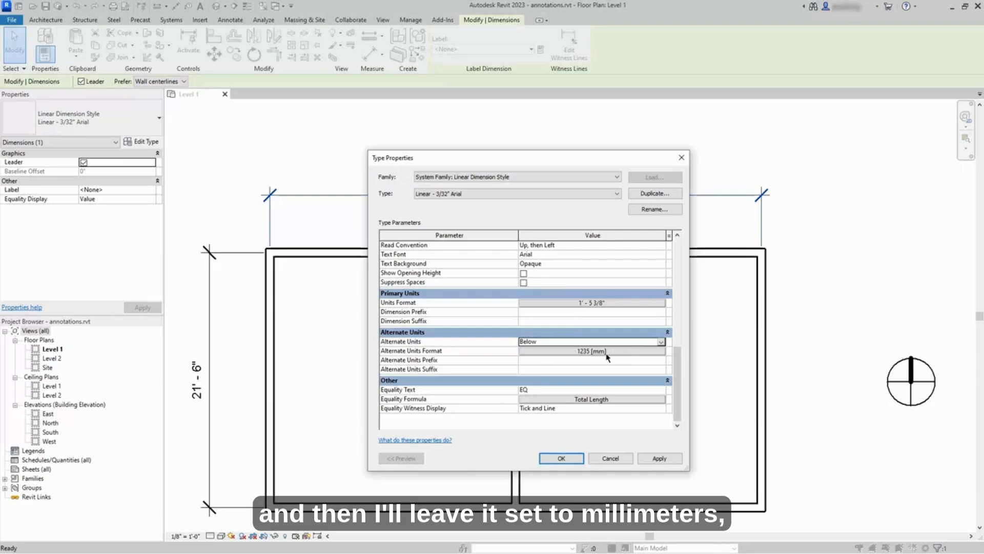
{"action": "left_click", "coordinate": [563, 457]}
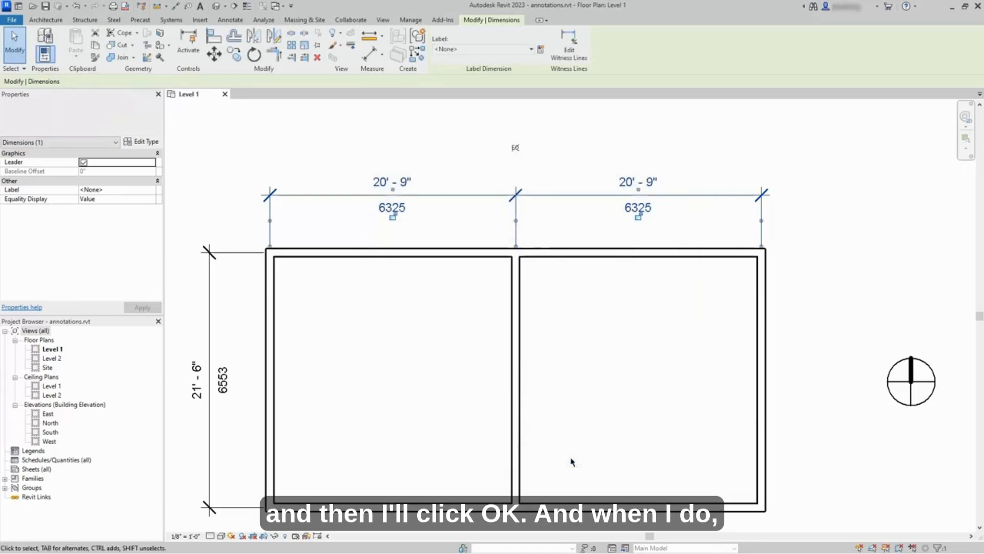
{"action": "left_click", "coordinate": [580, 327]}
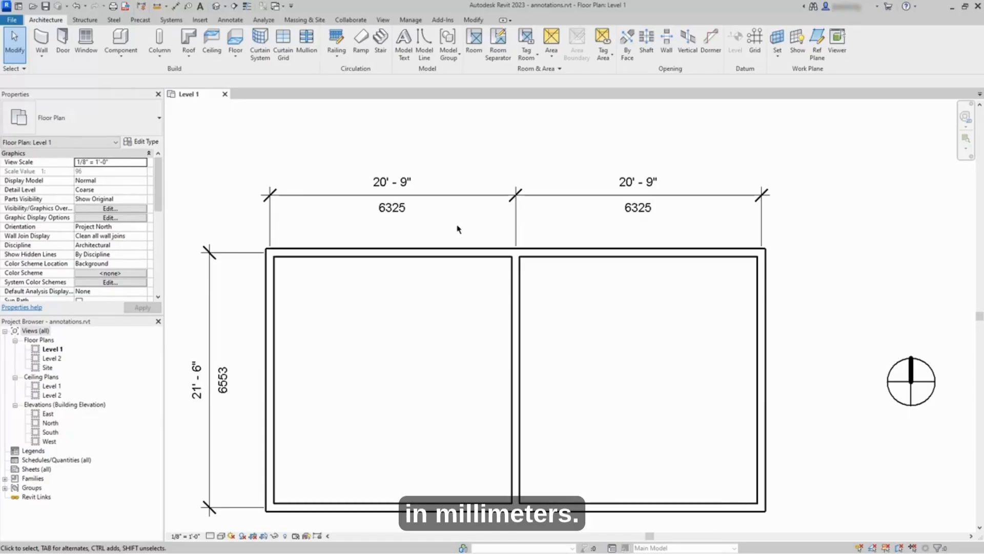
Step: Examine the available keynote types and the keynoting settings for the keynote table, file path and numbering method
{"action": "scroll", "coordinate": [458, 229], "scroll_direction": "down", "scroll_amount": 2}
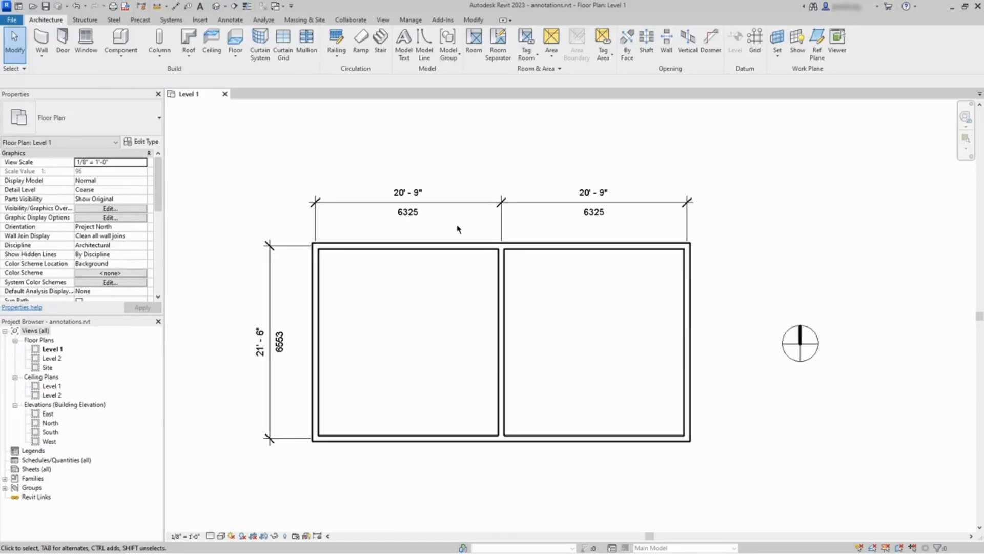
{"action": "middle_click_drag", "start_coordinate": [457, 226], "coordinate": [456, 187]}
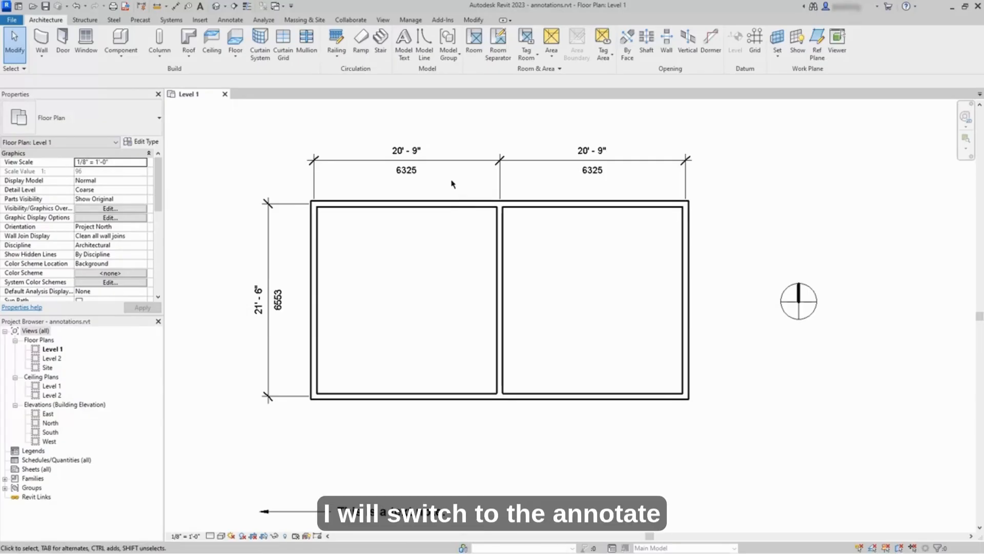
{"action": "left_click", "coordinate": [235, 22]}
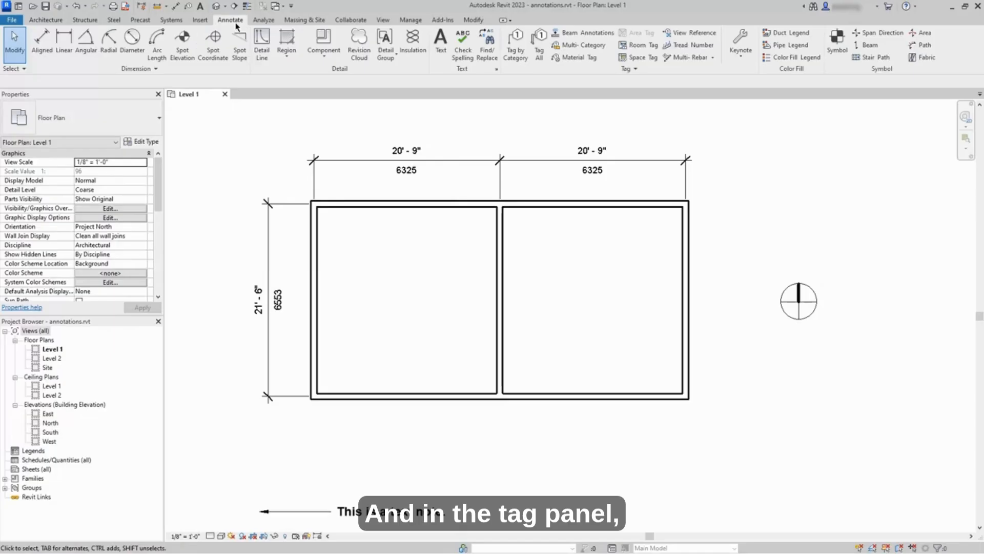
{"action": "left_click", "coordinate": [741, 56]}
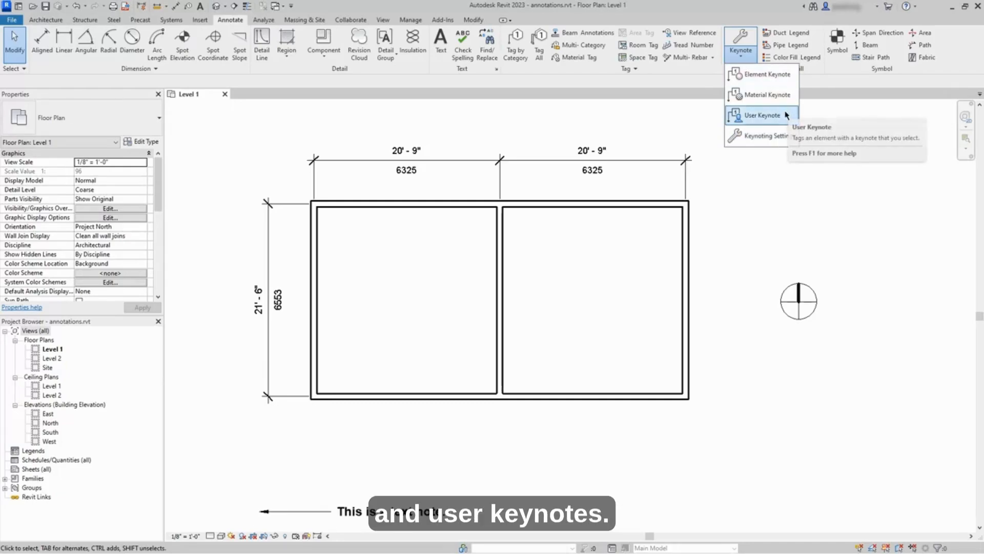
{"action": "left_click", "coordinate": [762, 136]}
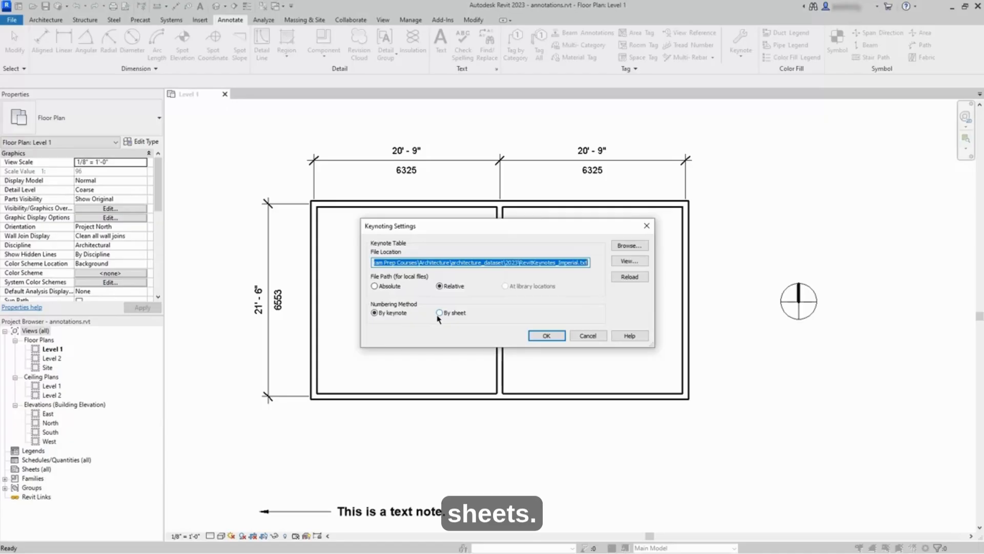
{"action": "left_click", "coordinate": [544, 337]}
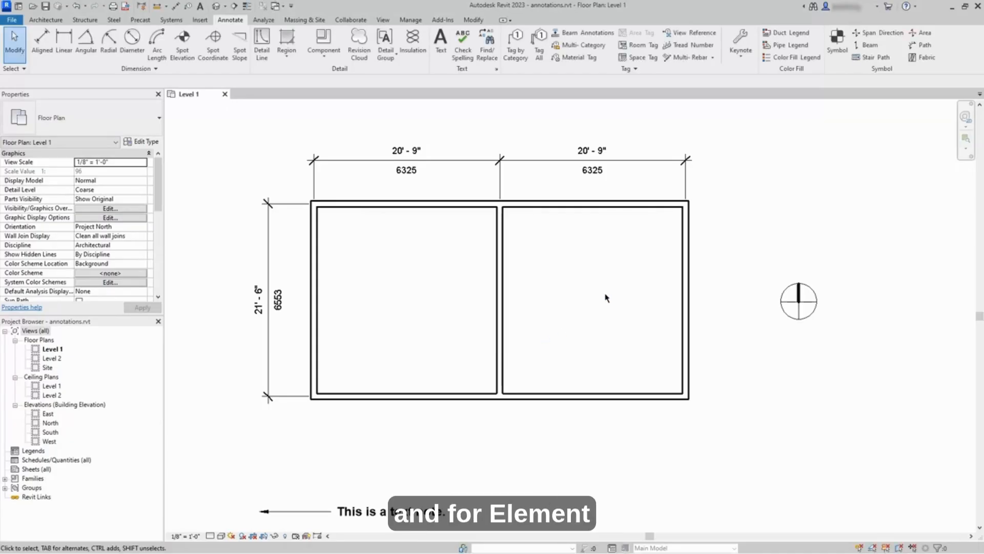
Step: Open the keynote list for the Keynote type parameter of the floor plan's right-hand exterior wall
{"action": "left_click", "coordinate": [682, 289]}
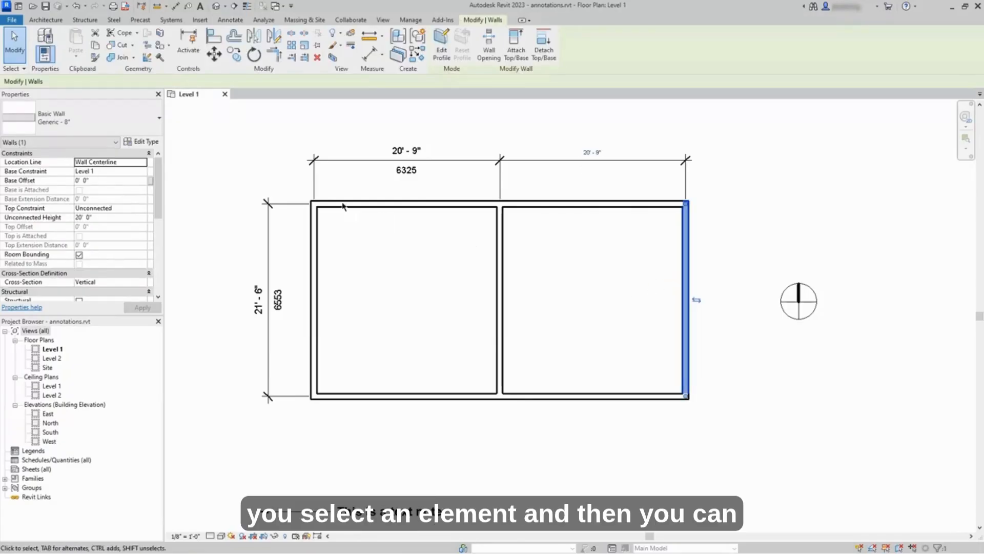
{"action": "left_click", "coordinate": [156, 144]}
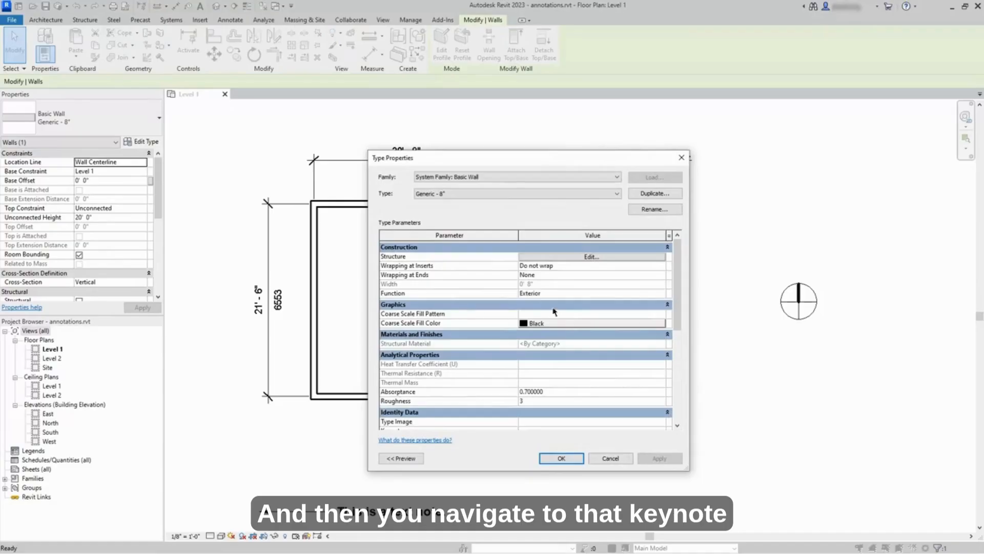
{"action": "left_click_drag", "start_coordinate": [673, 270], "coordinate": [679, 368]}
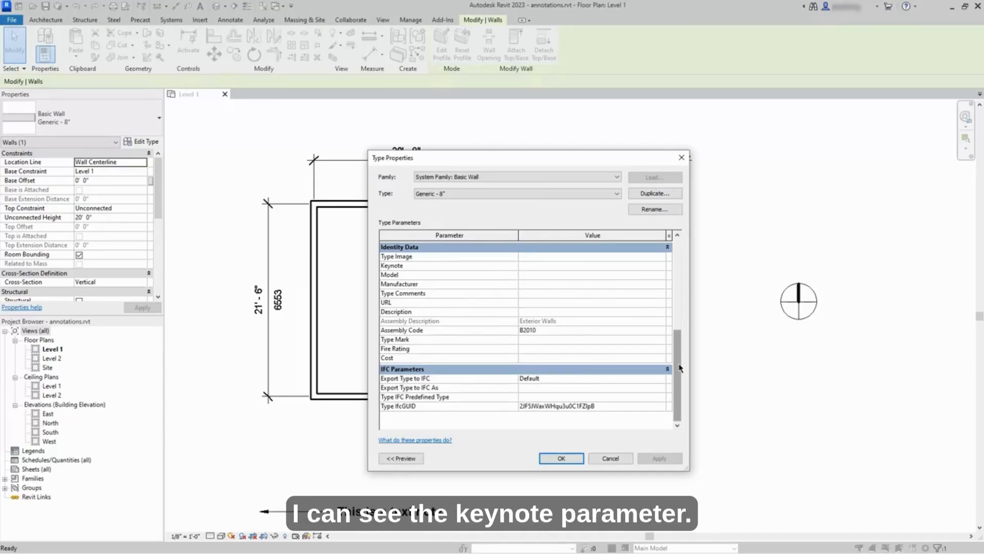
{"action": "left_click", "coordinate": [537, 267]}
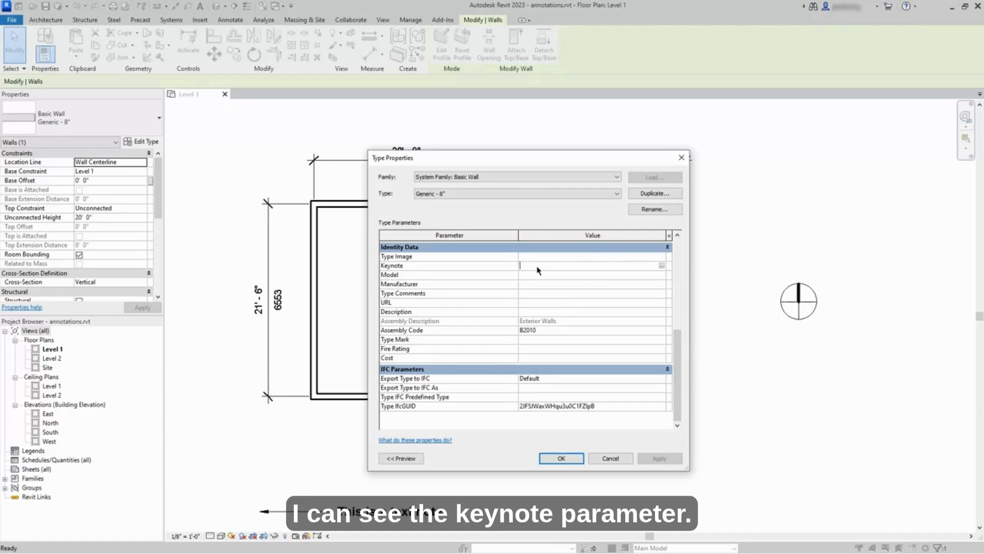
{"action": "left_click", "coordinate": [662, 266]}
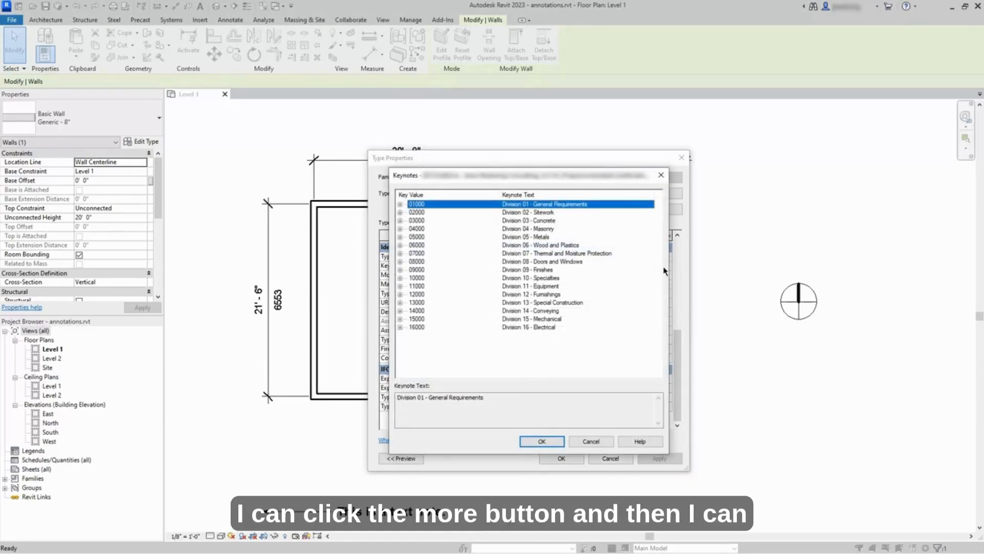
Step: Assign keynote 09720 Wall Covering from Division 09 - Finishes to the Generic - 8" wall type, then deselect the wall
{"action": "left_click", "coordinate": [400, 269]}
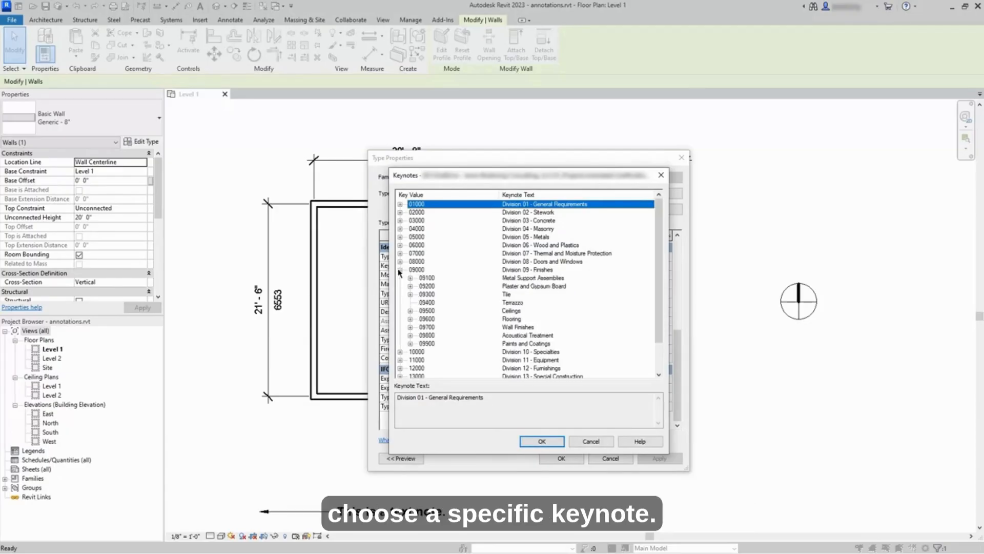
{"action": "left_click", "coordinate": [411, 328]}
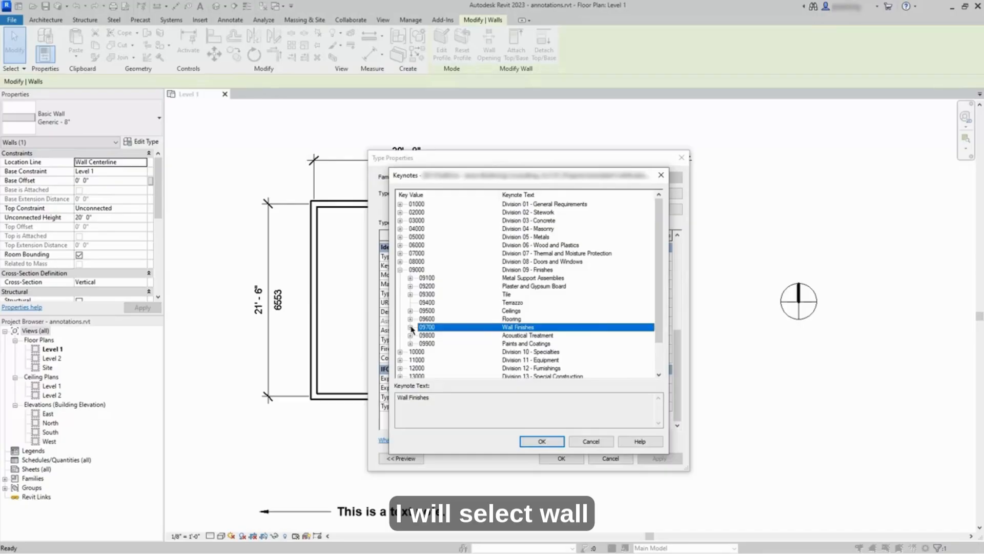
{"action": "left_click", "coordinate": [411, 328]}
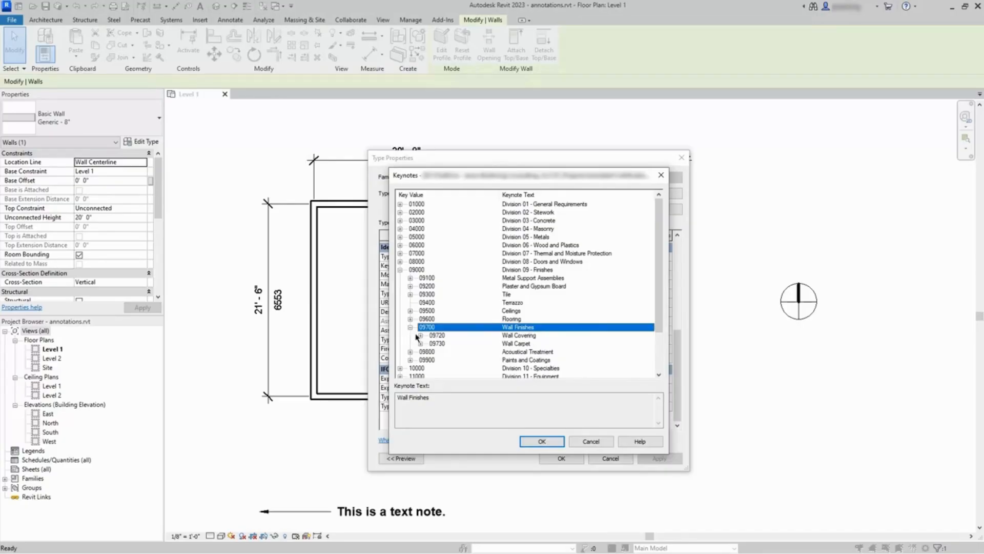
{"action": "left_click", "coordinate": [441, 336]}
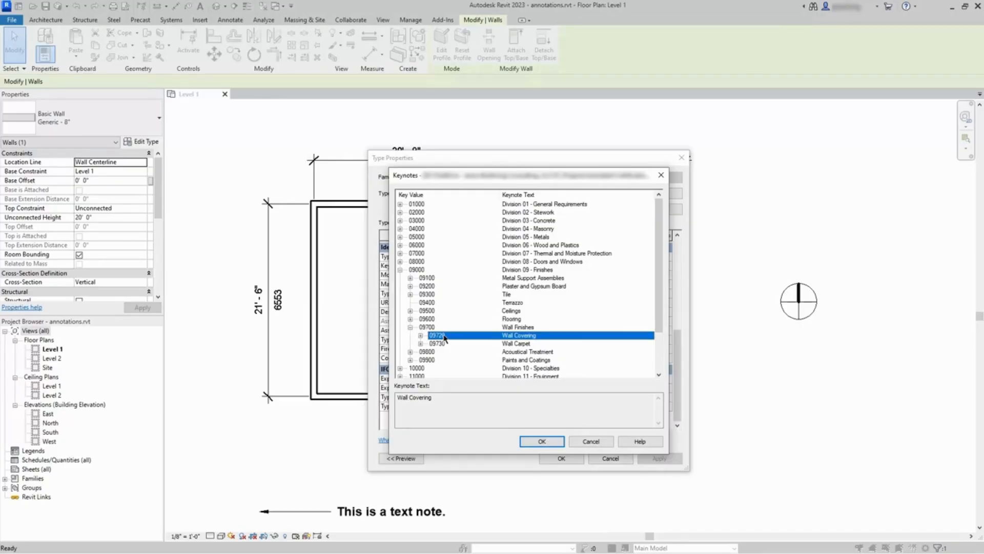
{"action": "left_click", "coordinate": [421, 336]}
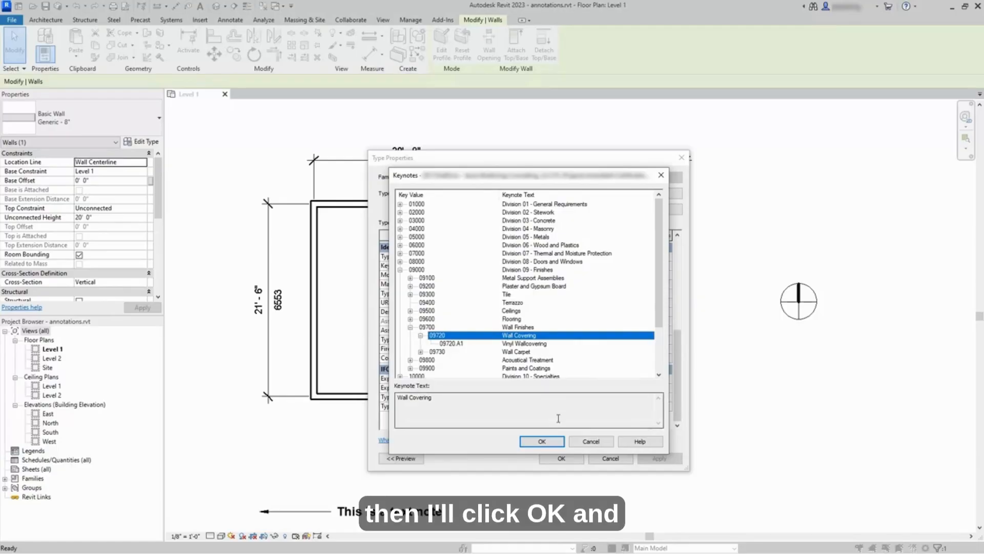
{"action": "left_click", "coordinate": [550, 442]}
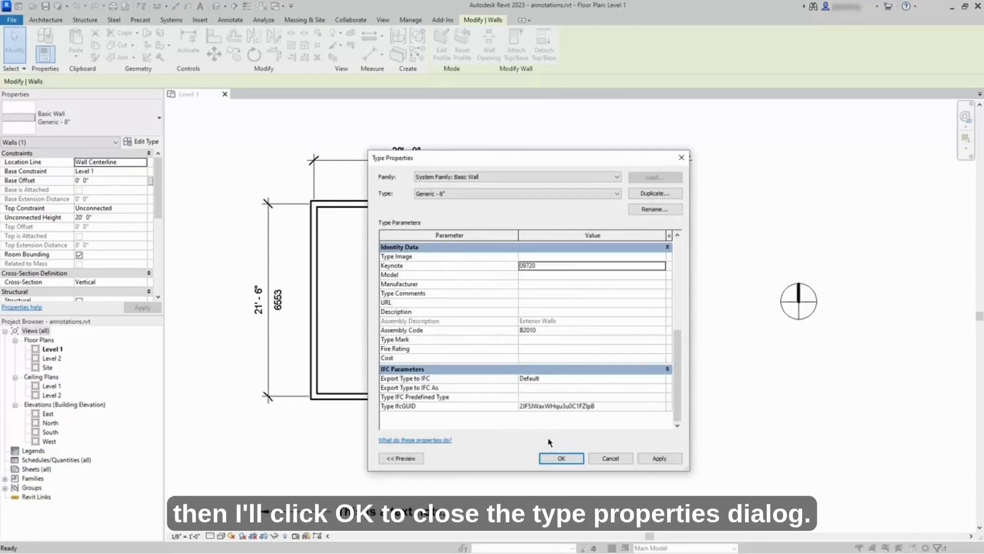
{"action": "left_click", "coordinate": [561, 458]}
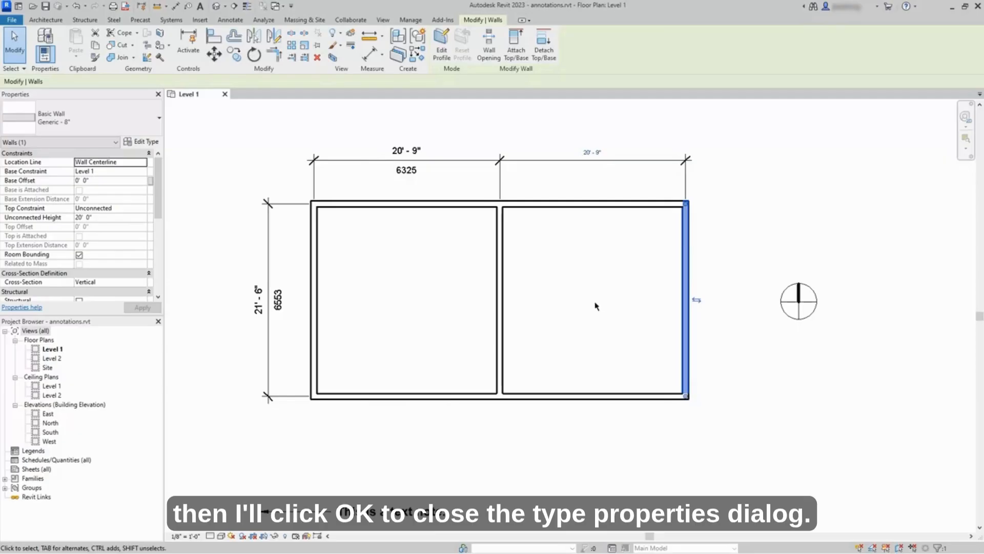
{"action": "key", "text": "Escape"}
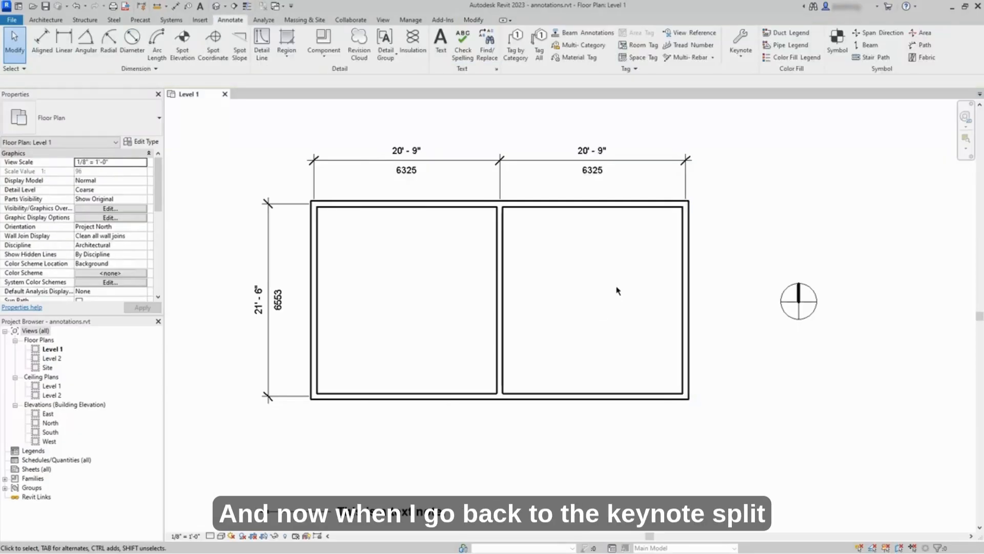
Step: Tag the right-hand exterior wall with an element keynote, placing the leader and tag inside the right room, and end the command
{"action": "left_click", "coordinate": [747, 63]}
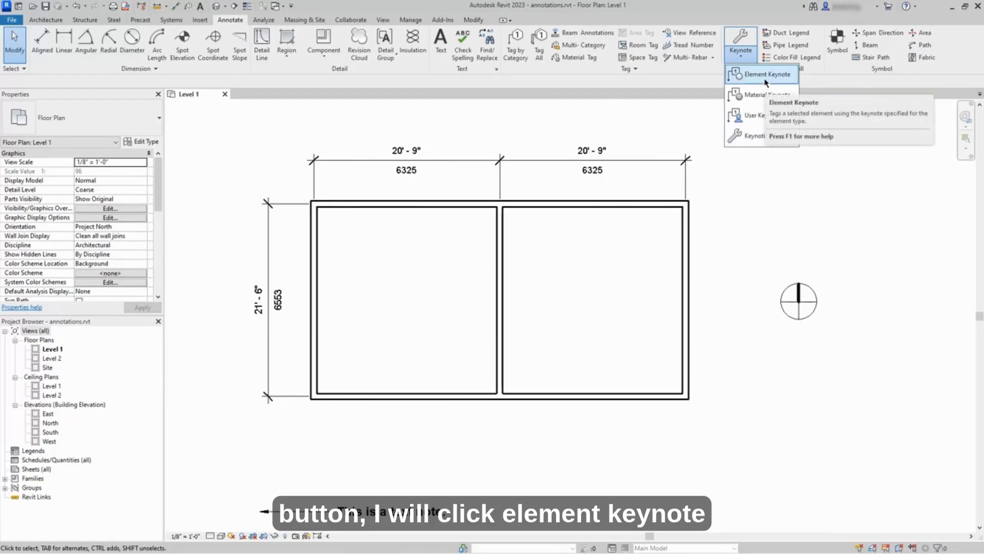
{"action": "left_click", "coordinate": [765, 75]}
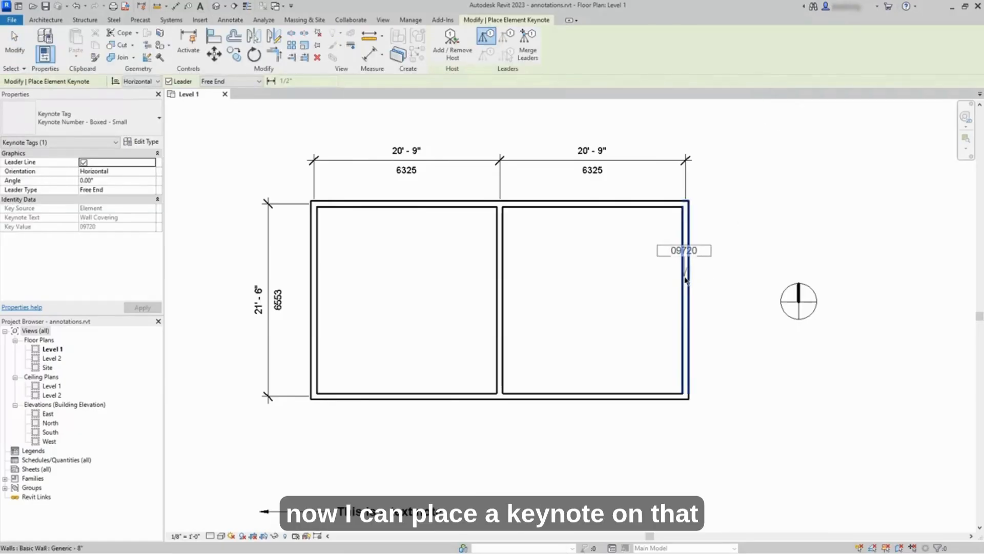
{"action": "left_click", "coordinate": [672, 265]}
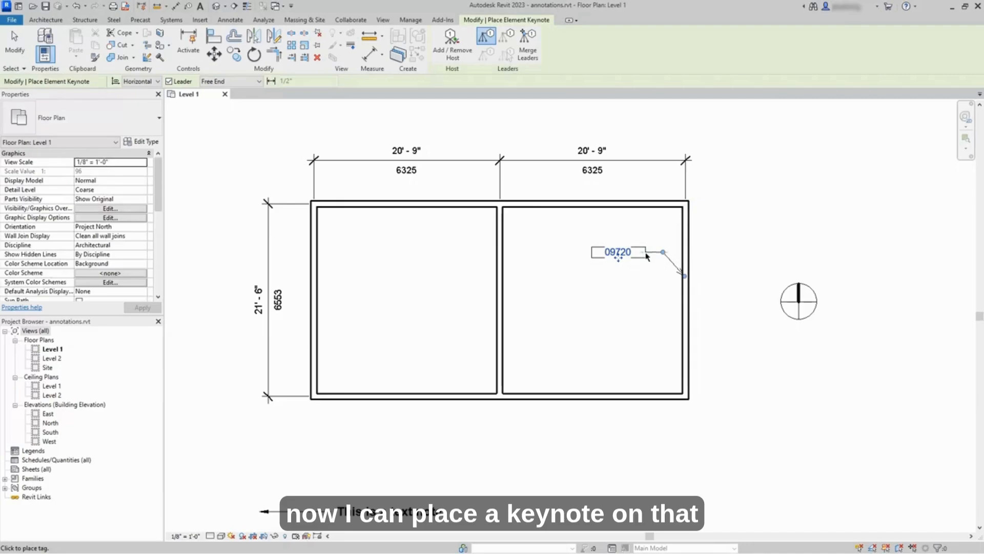
{"action": "left_click", "coordinate": [640, 280]}
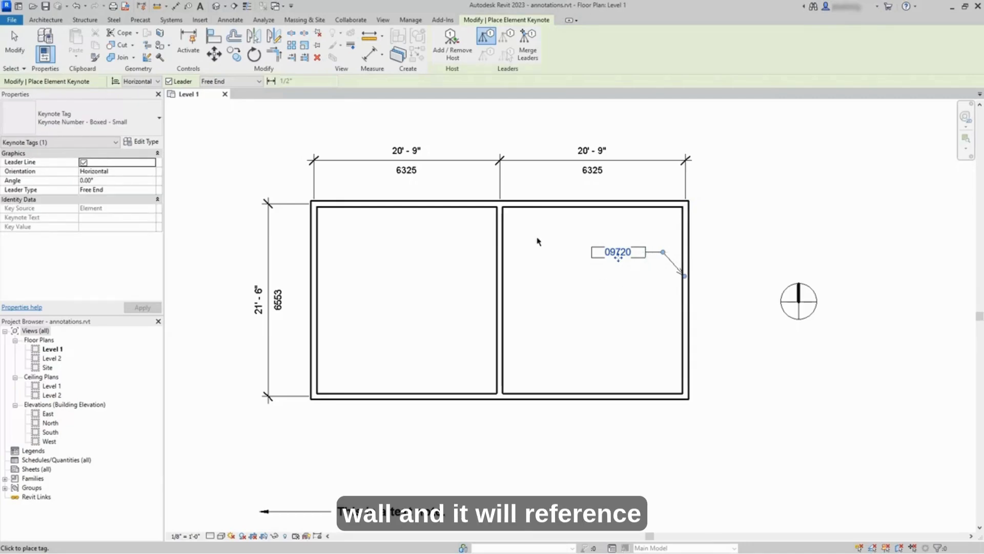
{"action": "left_click", "coordinate": [21, 59]}
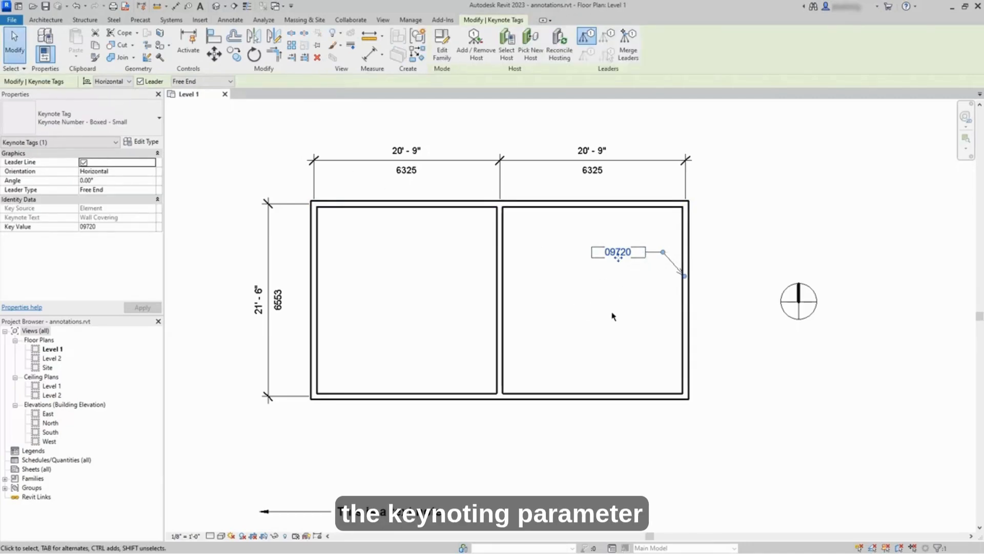
{"action": "scroll", "coordinate": [631, 304], "scroll_direction": "up", "scroll_amount": 2}
{"action": "scroll", "coordinate": [652, 259], "scroll_direction": "up", "scroll_amount": 2}
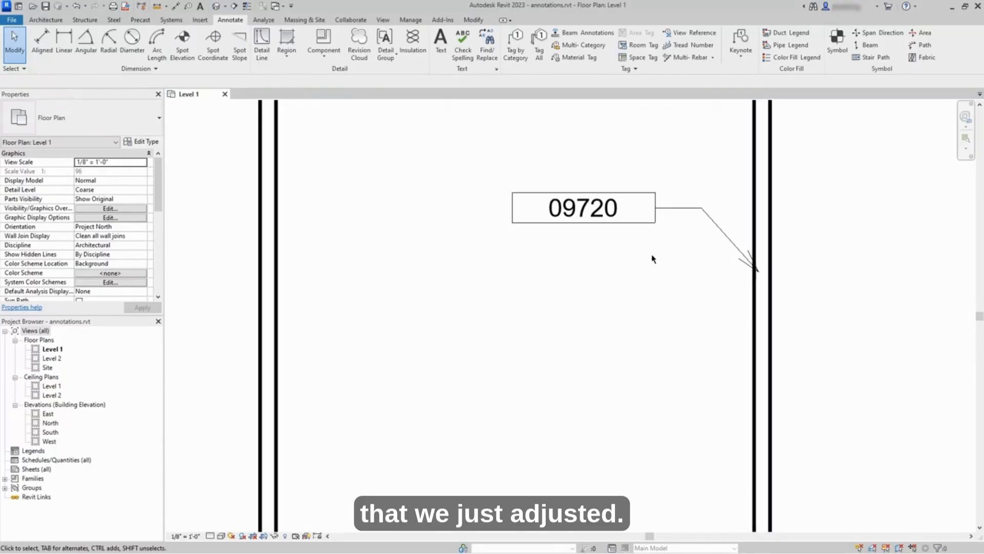
{"action": "scroll", "coordinate": [642, 269], "scroll_direction": "down", "scroll_amount": 4}
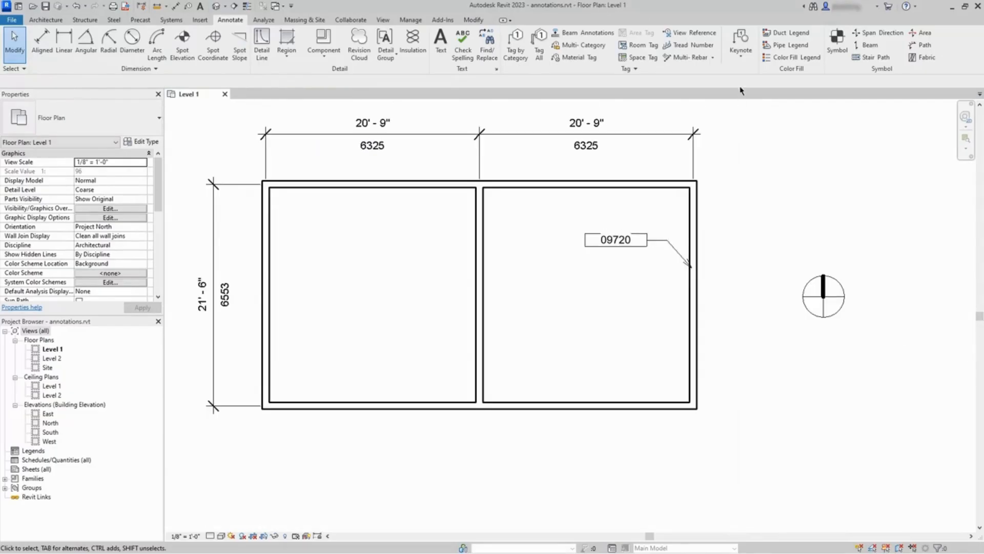
Step: Place a user keynote with a leader on the right-hand exterior wall below the 09720 tag, cancelling the keynote selection
{"action": "left_click", "coordinate": [746, 59]}
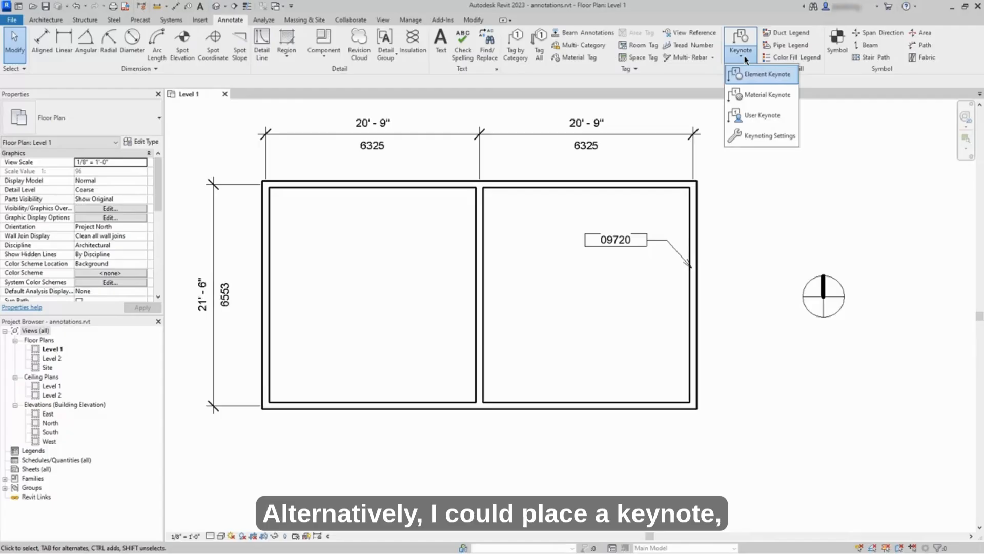
{"action": "left_click", "coordinate": [754, 118]}
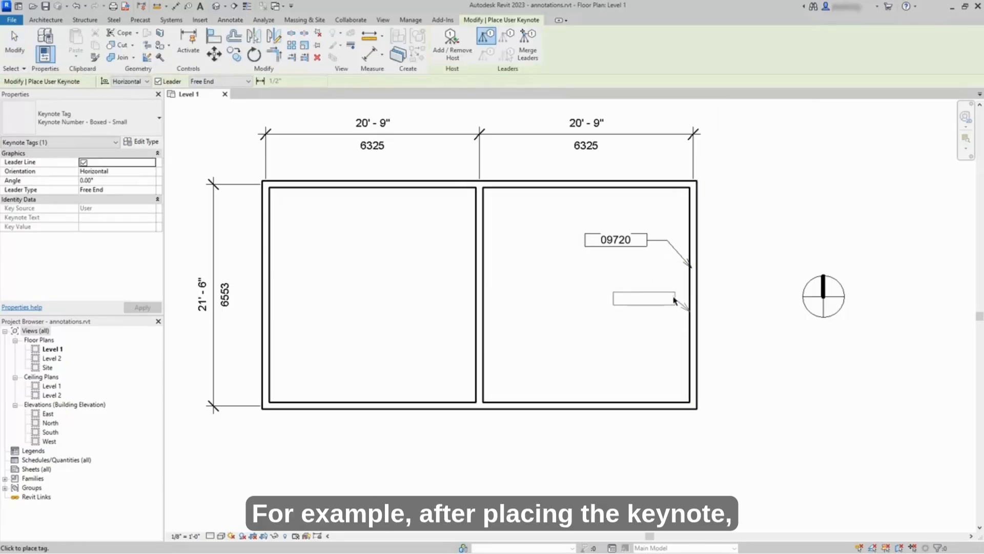
{"action": "left_click", "coordinate": [656, 293]}
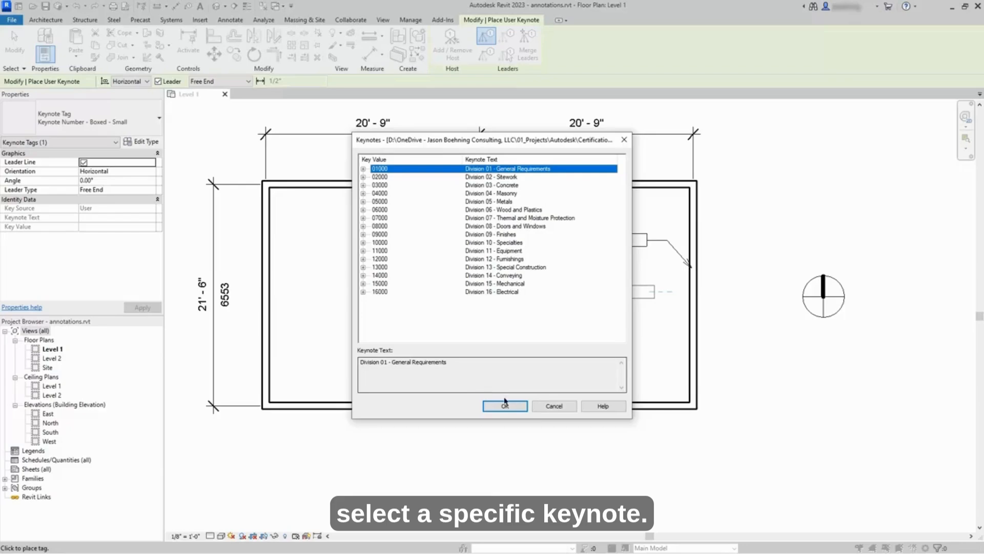
{"action": "left_click", "coordinate": [552, 406]}
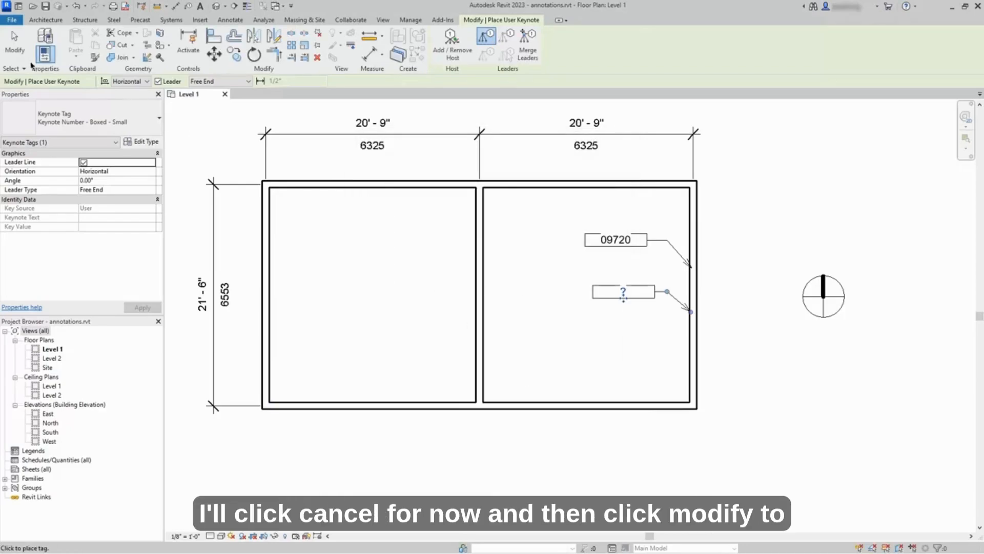
{"action": "left_click", "coordinate": [15, 45]}
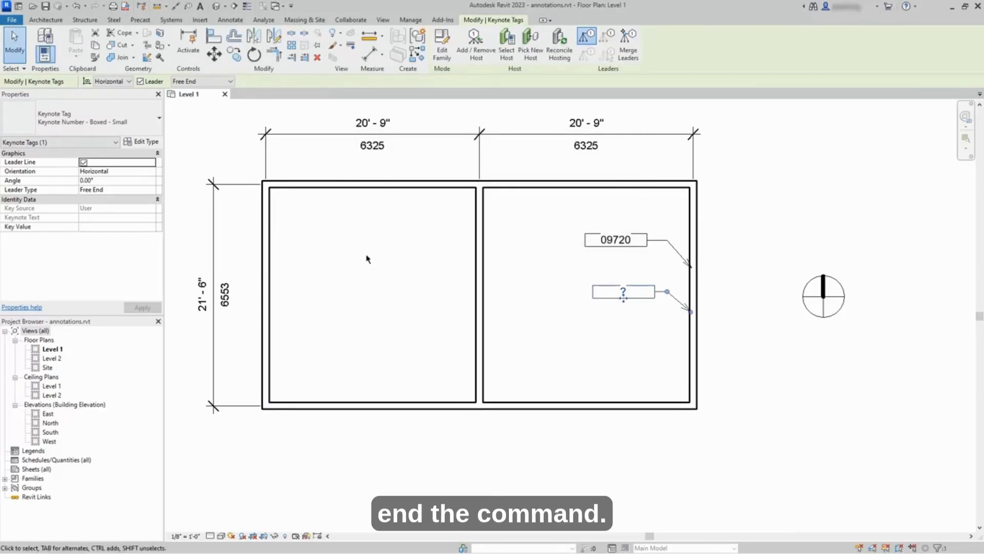
Step: Delete the blank user keynote below the 09720 tag
{"action": "left_click", "coordinate": [385, 270]}
{"action": "middle_click_drag", "start_coordinate": [567, 327], "coordinate": [646, 345]}
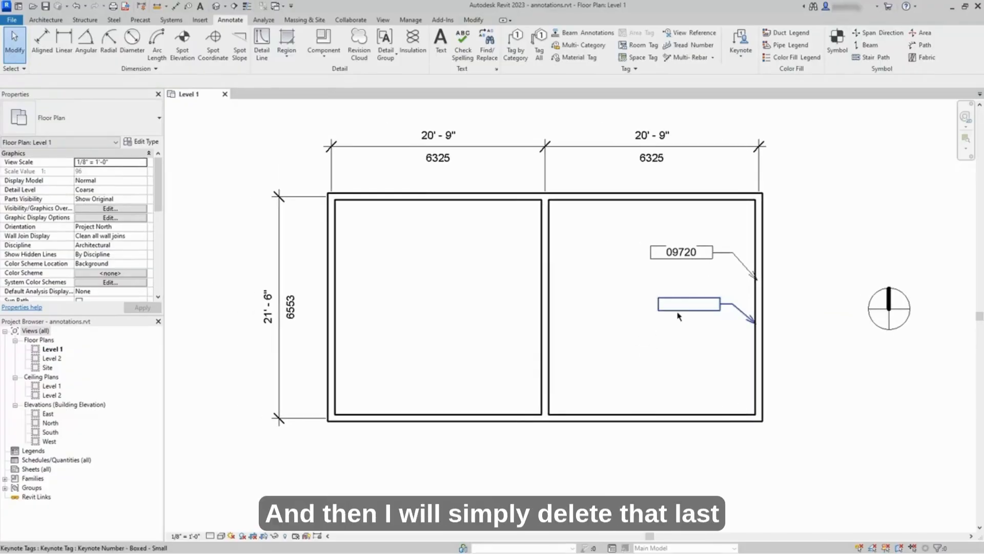
{"action": "left_click", "coordinate": [685, 305]}
{"action": "left_click", "coordinate": [317, 59]}
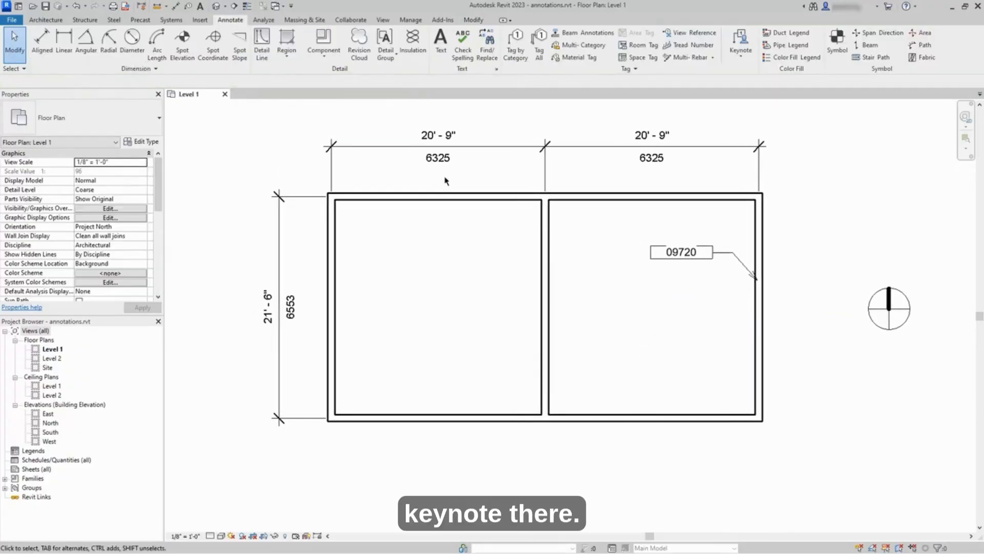
Step: Examine which annotation symbol types are loaded for the Symbol tool, and leave the command without placing one
{"action": "scroll", "coordinate": [660, 305], "scroll_direction": "down", "scroll_amount": 1}
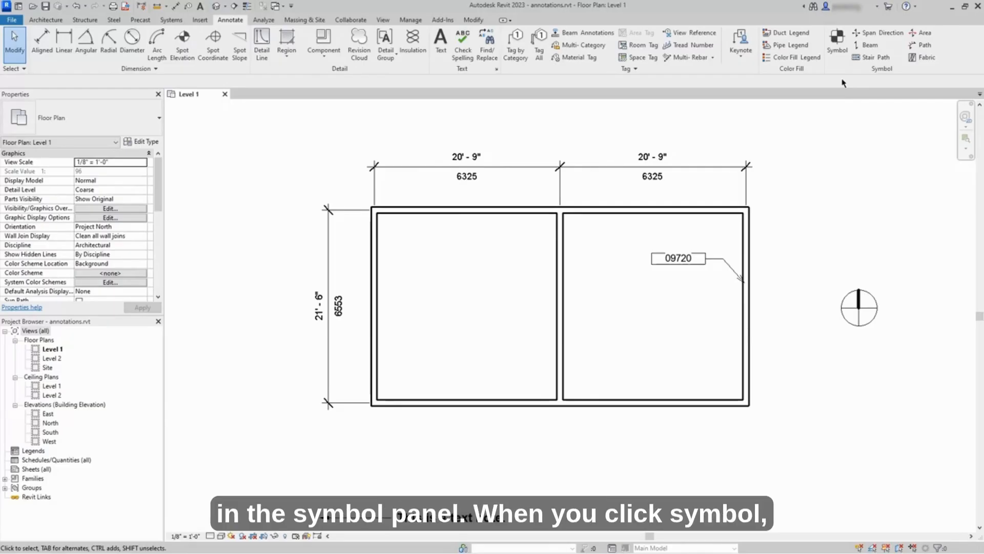
{"action": "left_click", "coordinate": [837, 44]}
{"action": "left_click", "coordinate": [138, 127]}
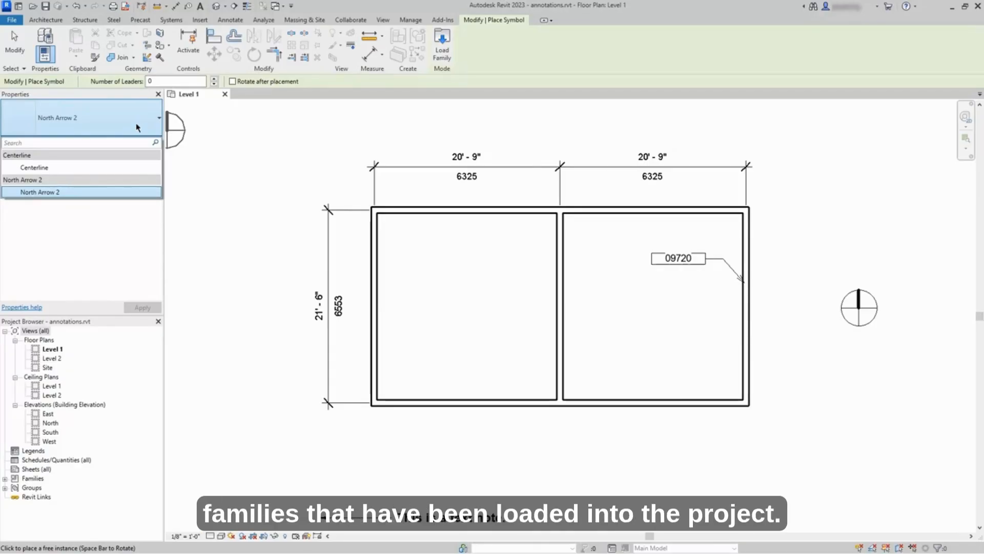
{"action": "left_click", "coordinate": [17, 51]}
Step: Open the plan's north arrow family in the Family Editor to examine it, and return to the Level 1 floor plan
{"action": "left_click", "coordinate": [857, 304]}
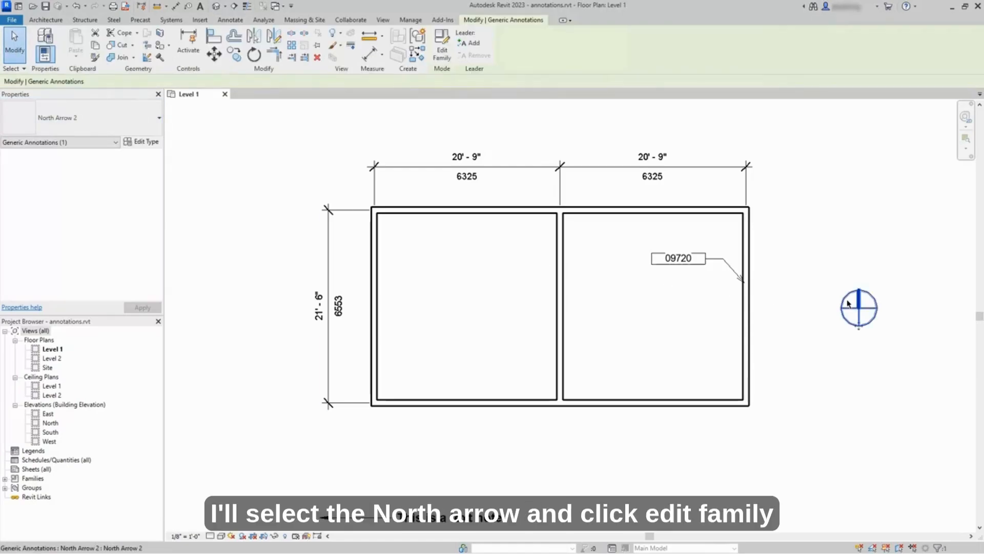
{"action": "left_click", "coordinate": [442, 54]}
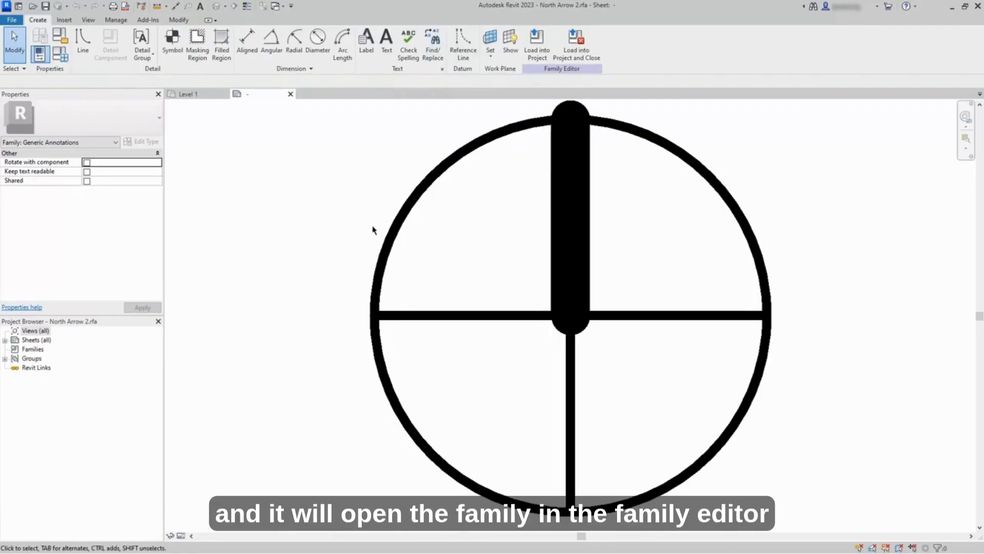
{"action": "scroll", "coordinate": [369, 232], "scroll_direction": "down", "scroll_amount": 1}
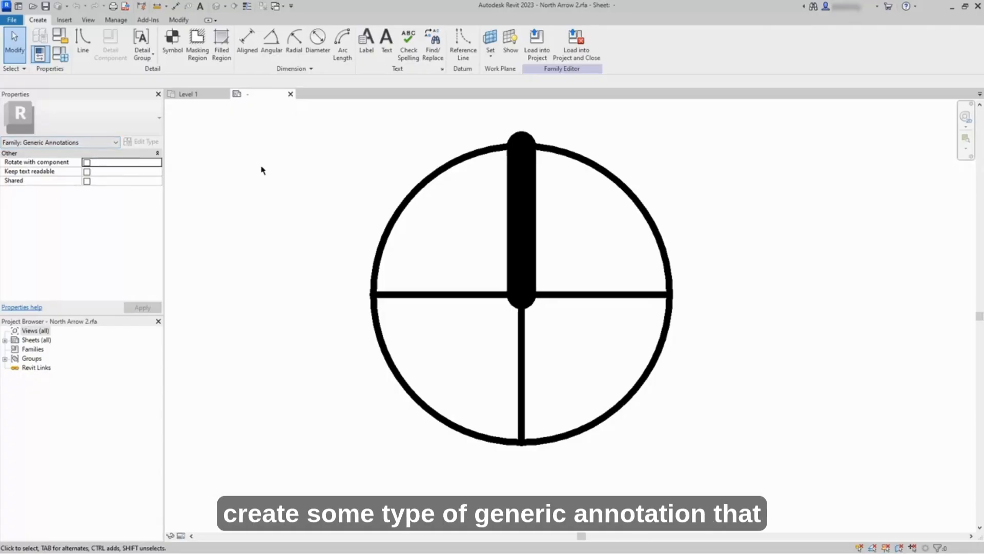
{"action": "left_click", "coordinate": [206, 95]}
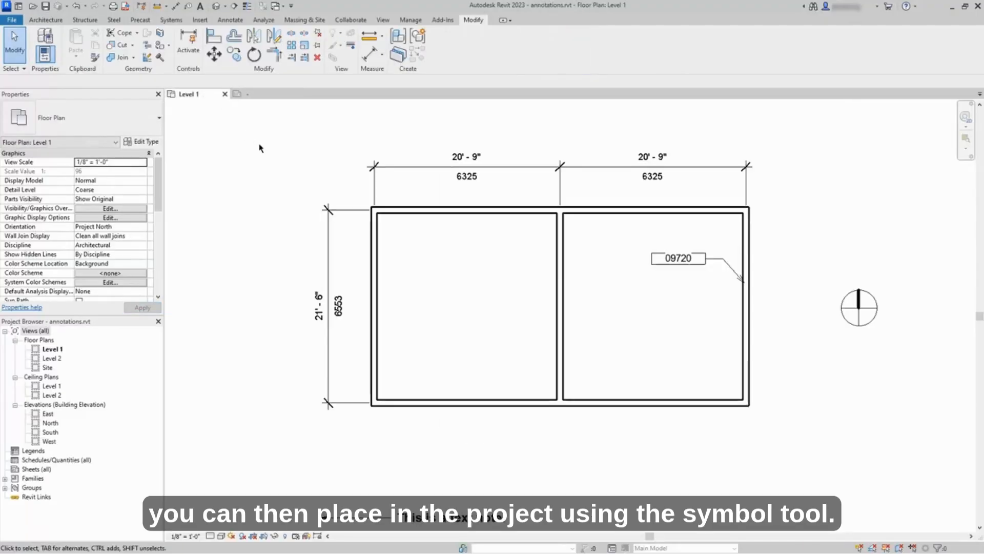
Step: Sketch a vertical matchline about 38 ft long along the central wall, extending beyond both ends of the building, and finish the sketch
{"action": "middle_click_drag", "start_coordinate": [268, 149], "coordinate": [283, 163]}
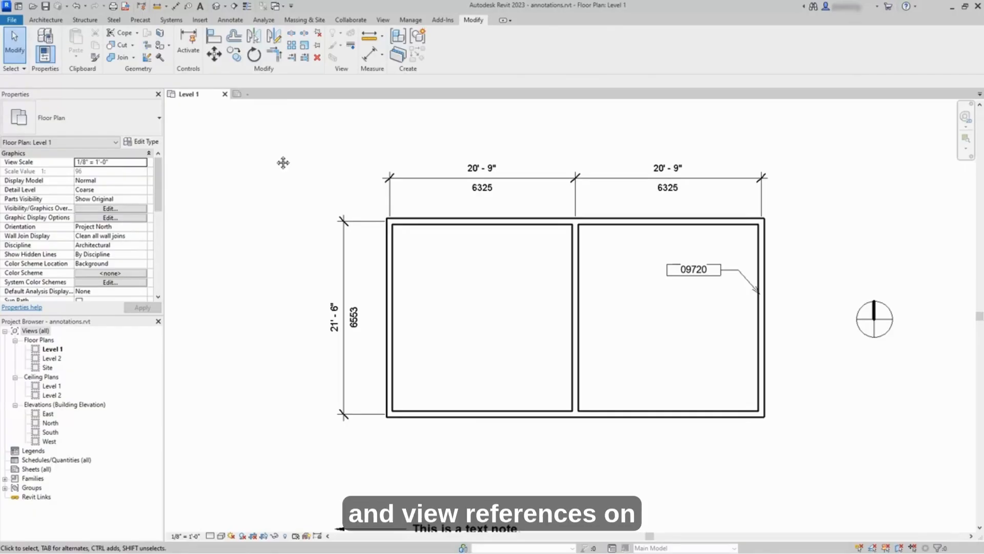
{"action": "left_click", "coordinate": [384, 20]}
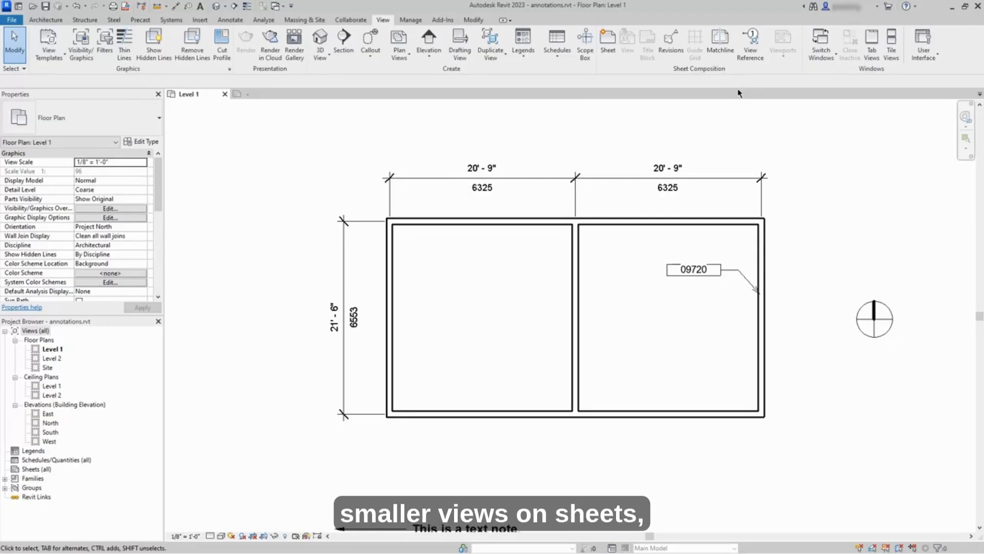
{"action": "left_click", "coordinate": [726, 59]}
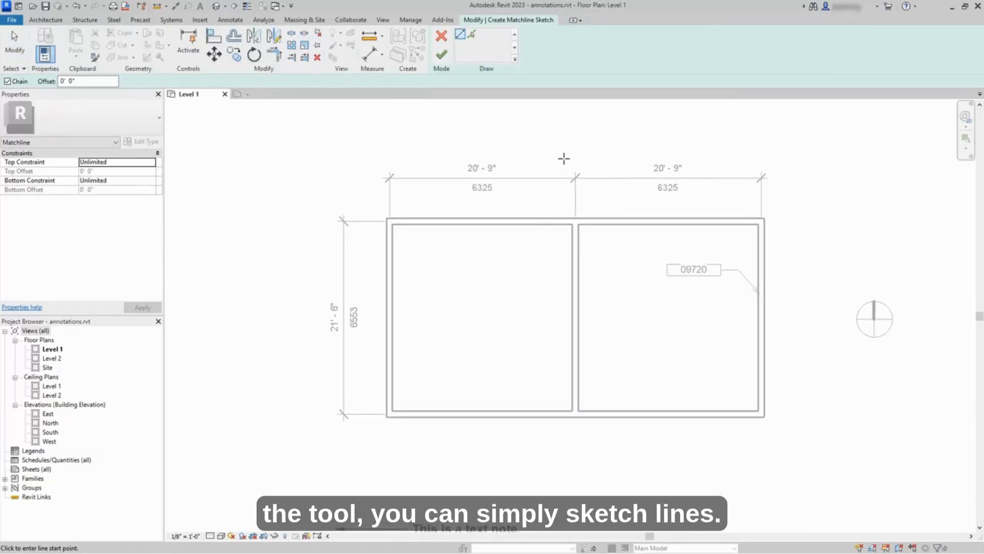
{"action": "left_click", "coordinate": [573, 145]}
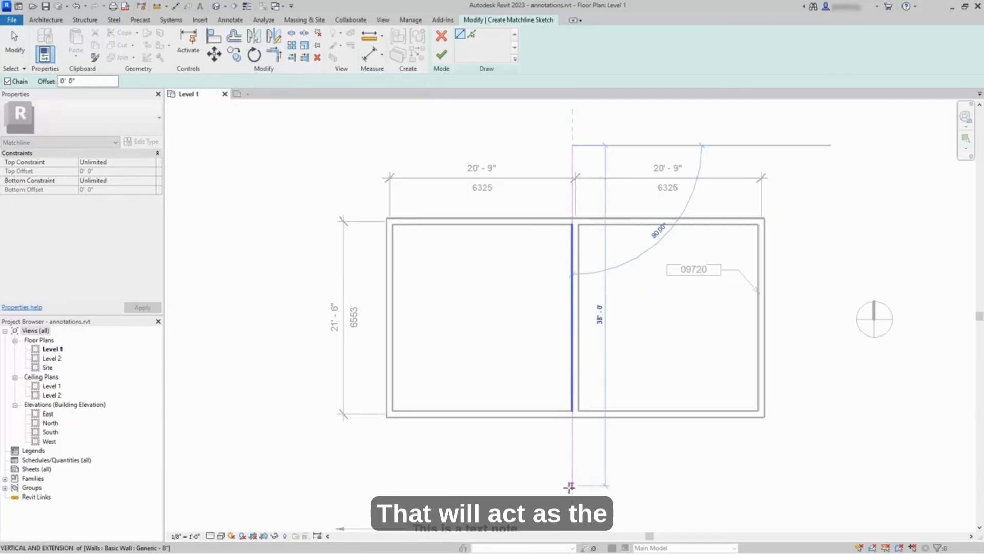
{"action": "left_click", "coordinate": [573, 494]}
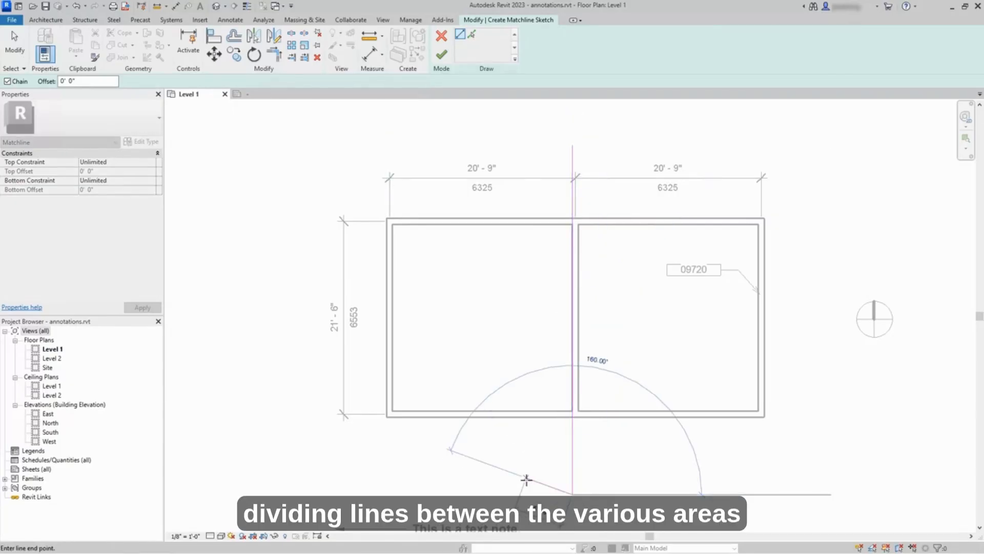
{"action": "left_click", "coordinate": [447, 60]}
{"action": "scroll", "coordinate": [462, 149], "scroll_direction": "down", "scroll_amount": 3}
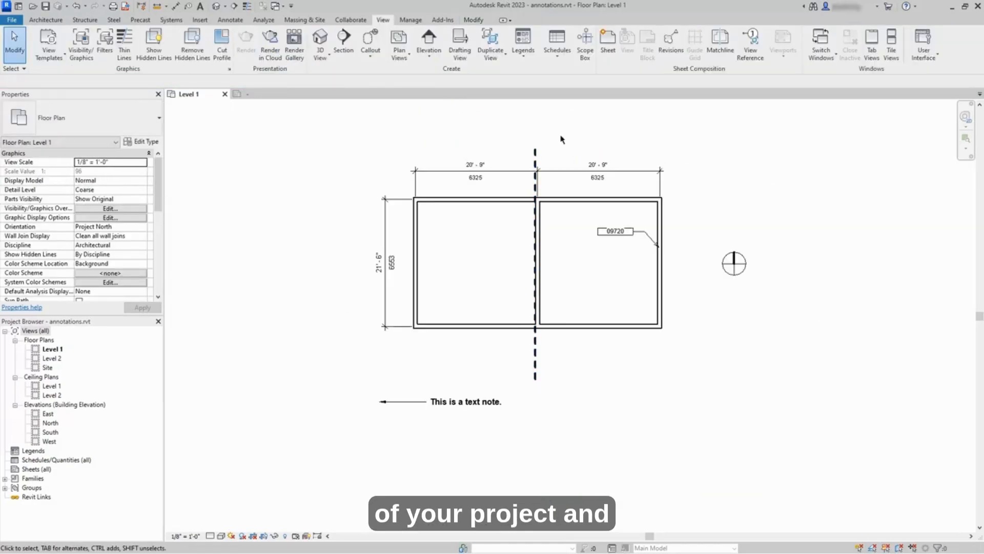
Step: Examine the View Reference tool's target view options, choosing Floor Plan: Level 2, and leave the command without placing a reference
{"action": "left_click", "coordinate": [750, 46]}
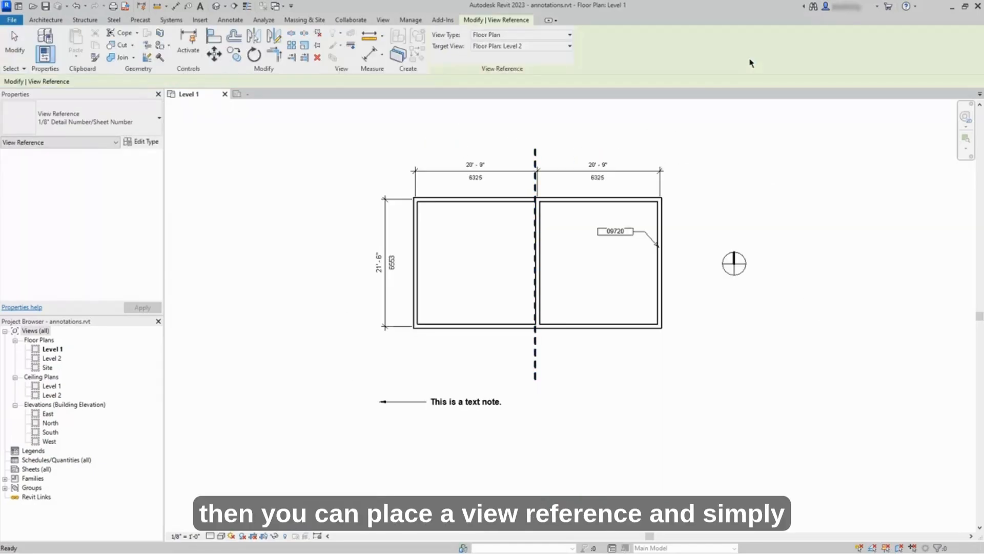
{"action": "left_click", "coordinate": [559, 46]}
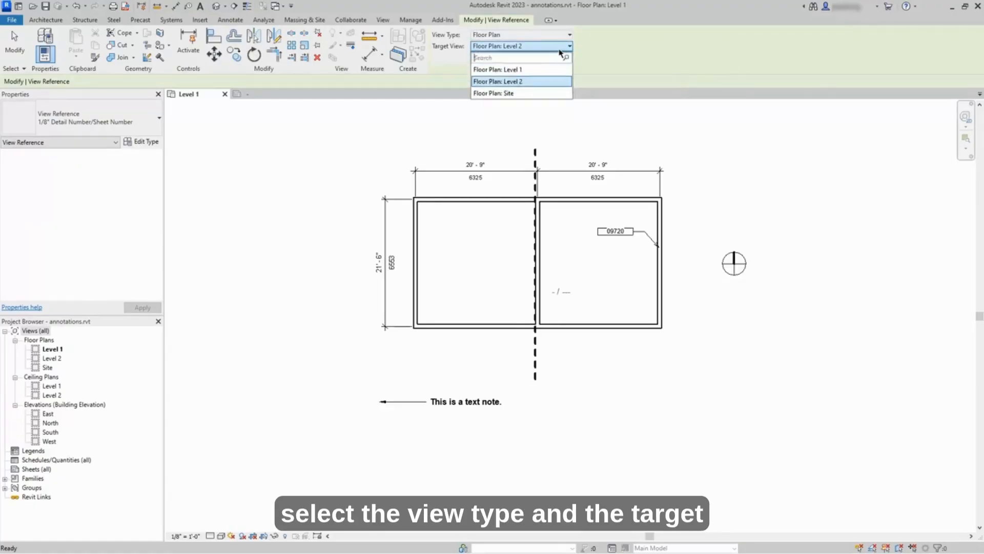
{"action": "left_click", "coordinate": [563, 81]}
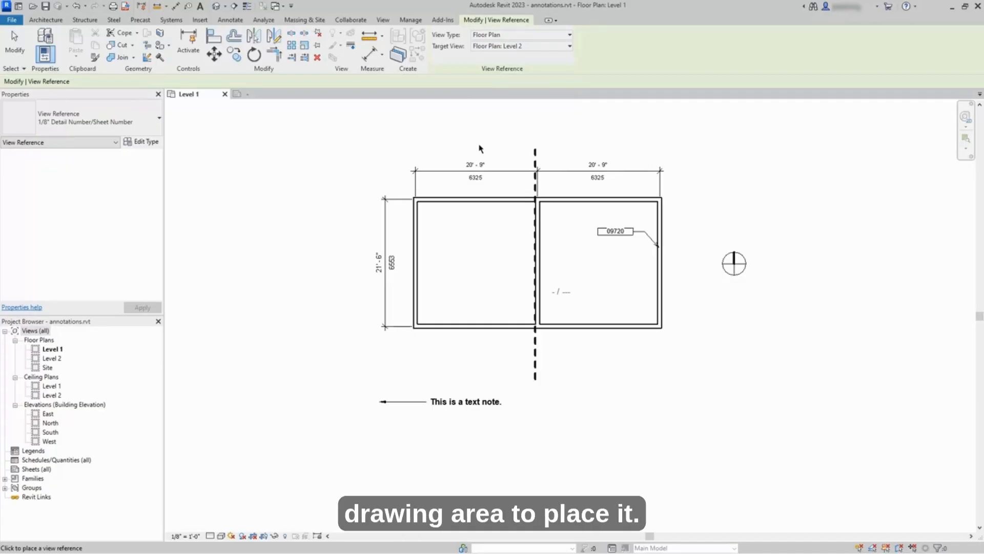
{"action": "left_click", "coordinate": [29, 53]}
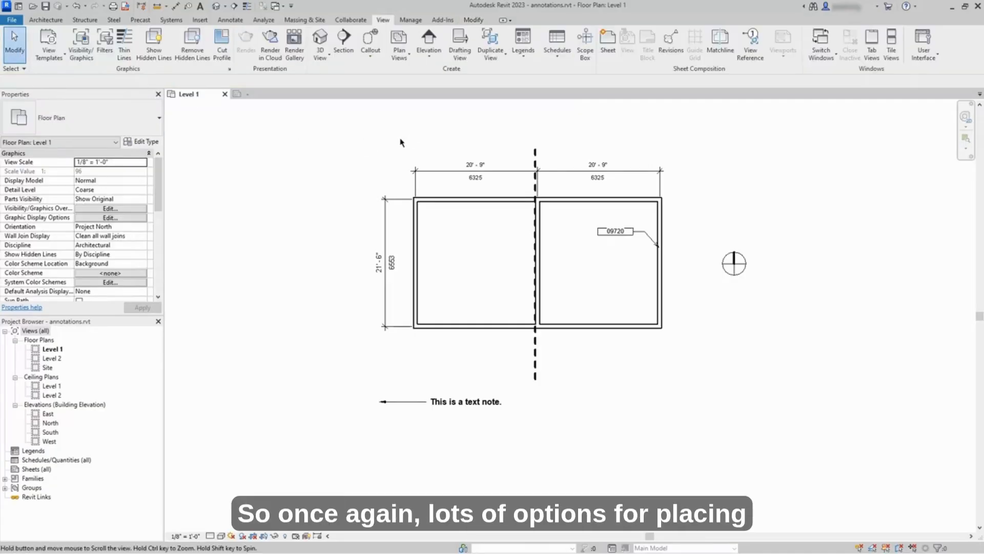
{"action": "middle_click_drag", "start_coordinate": [399, 141], "coordinate": [408, 183]}
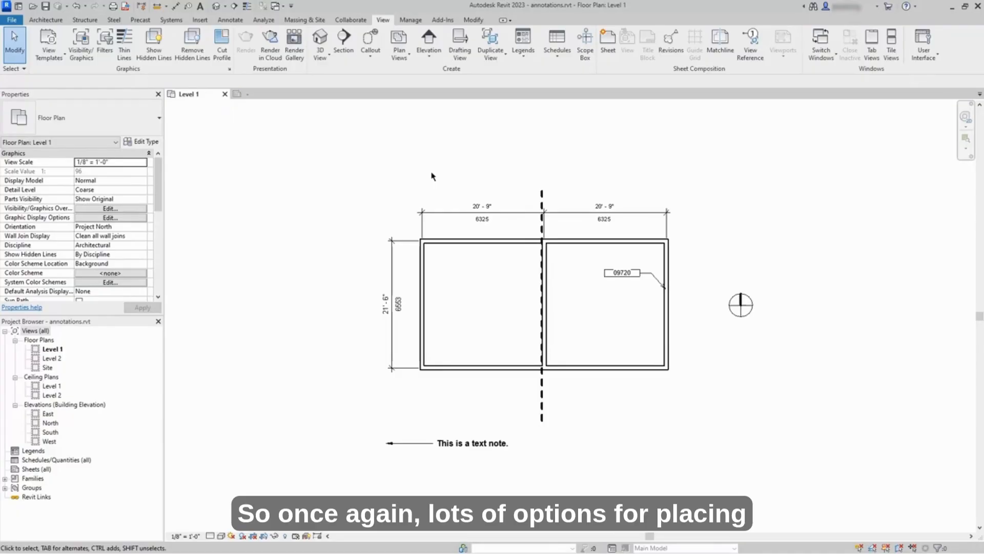